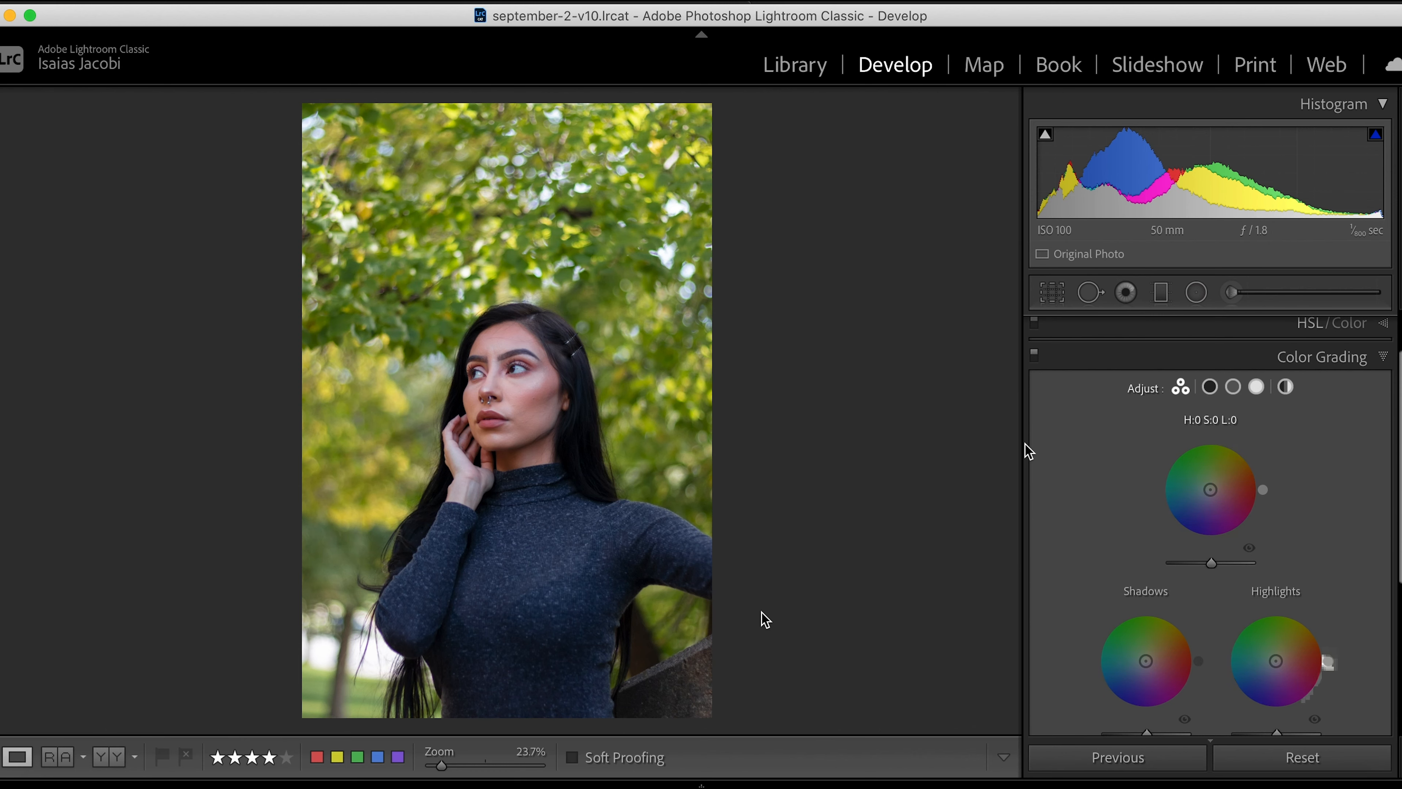
# - Examine the shadows, highlights and three-way views of Color Grading, and inspect the photo's background foliage up close
pyautogui.scroll(-2, 1090, 623)
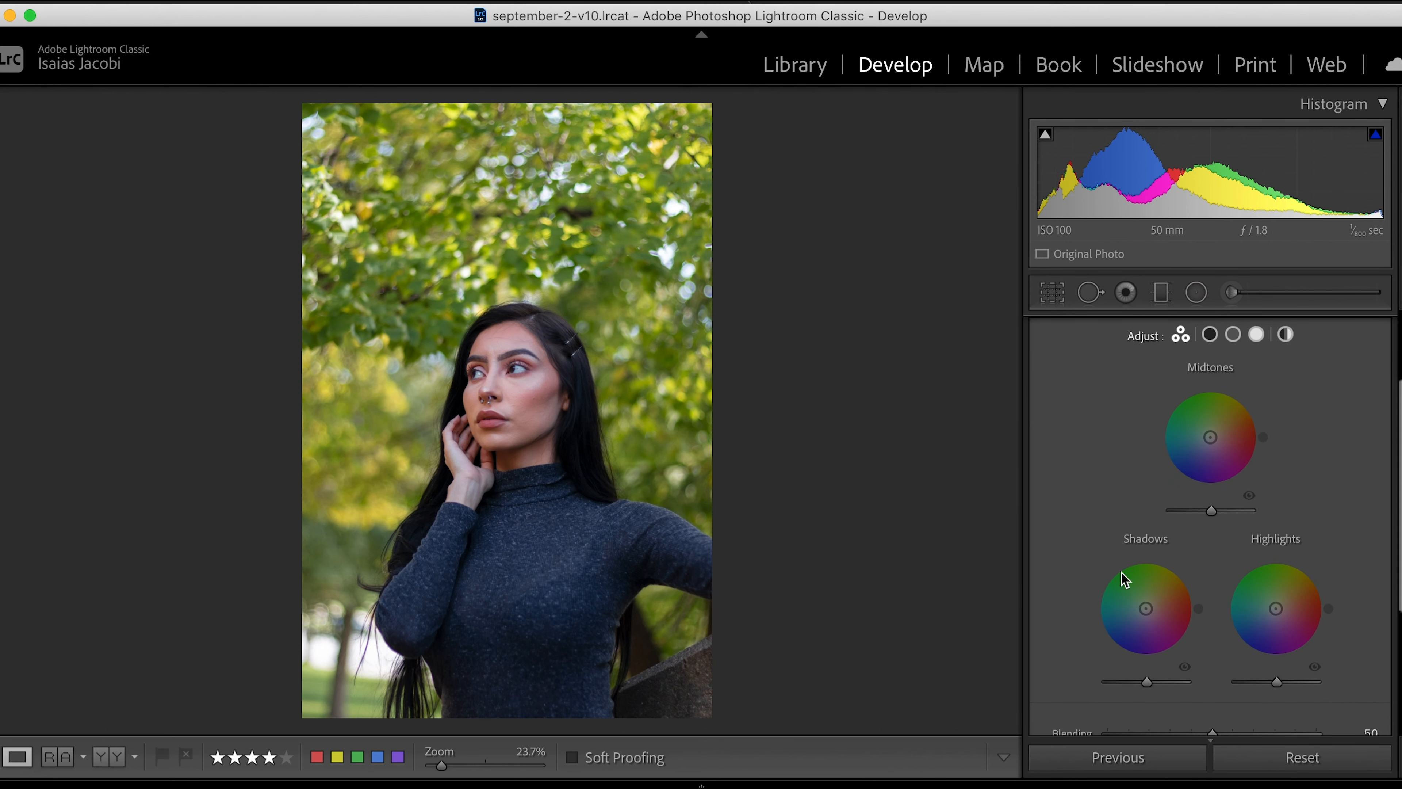
pyautogui.click(1209, 336)
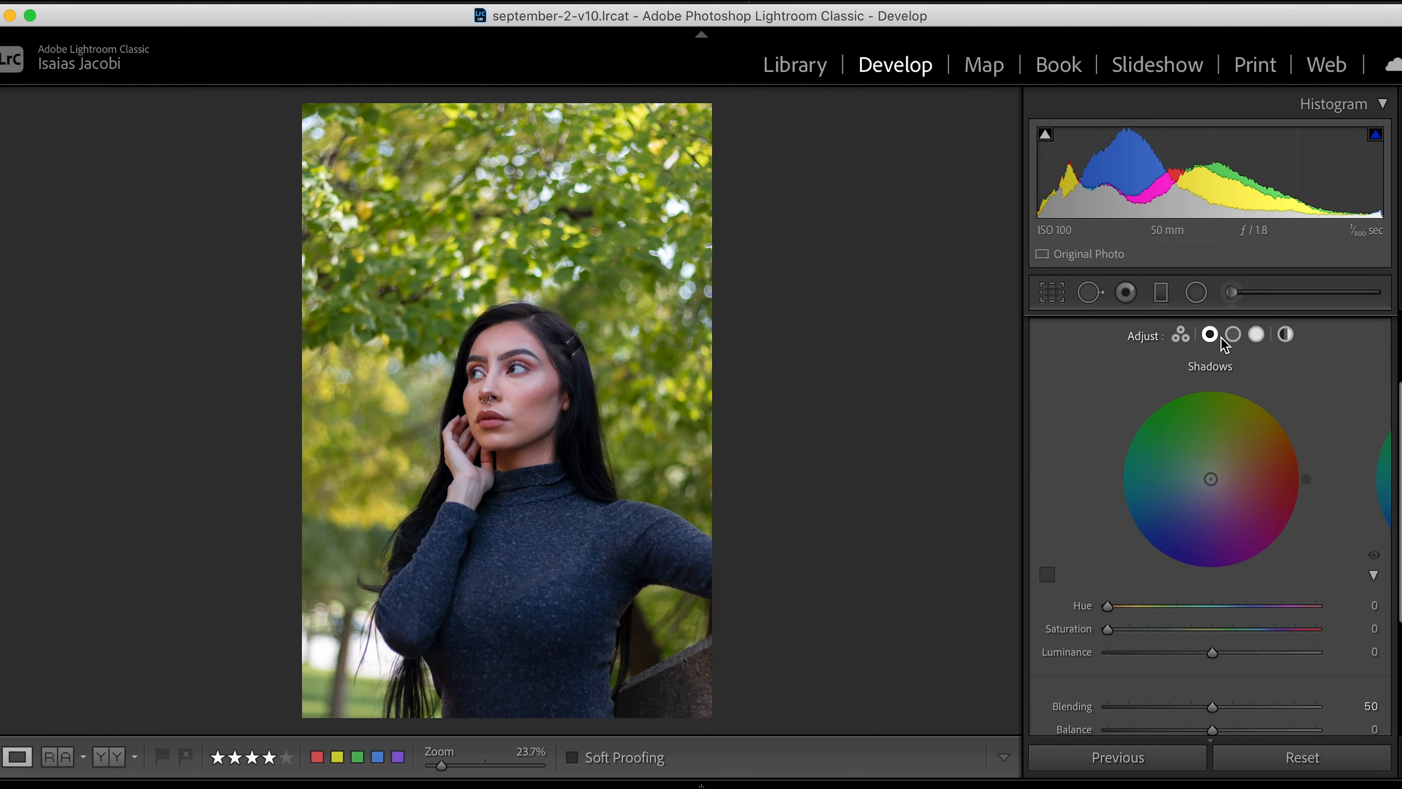
pyautogui.click(1256, 335)
pyautogui.click(1180, 335)
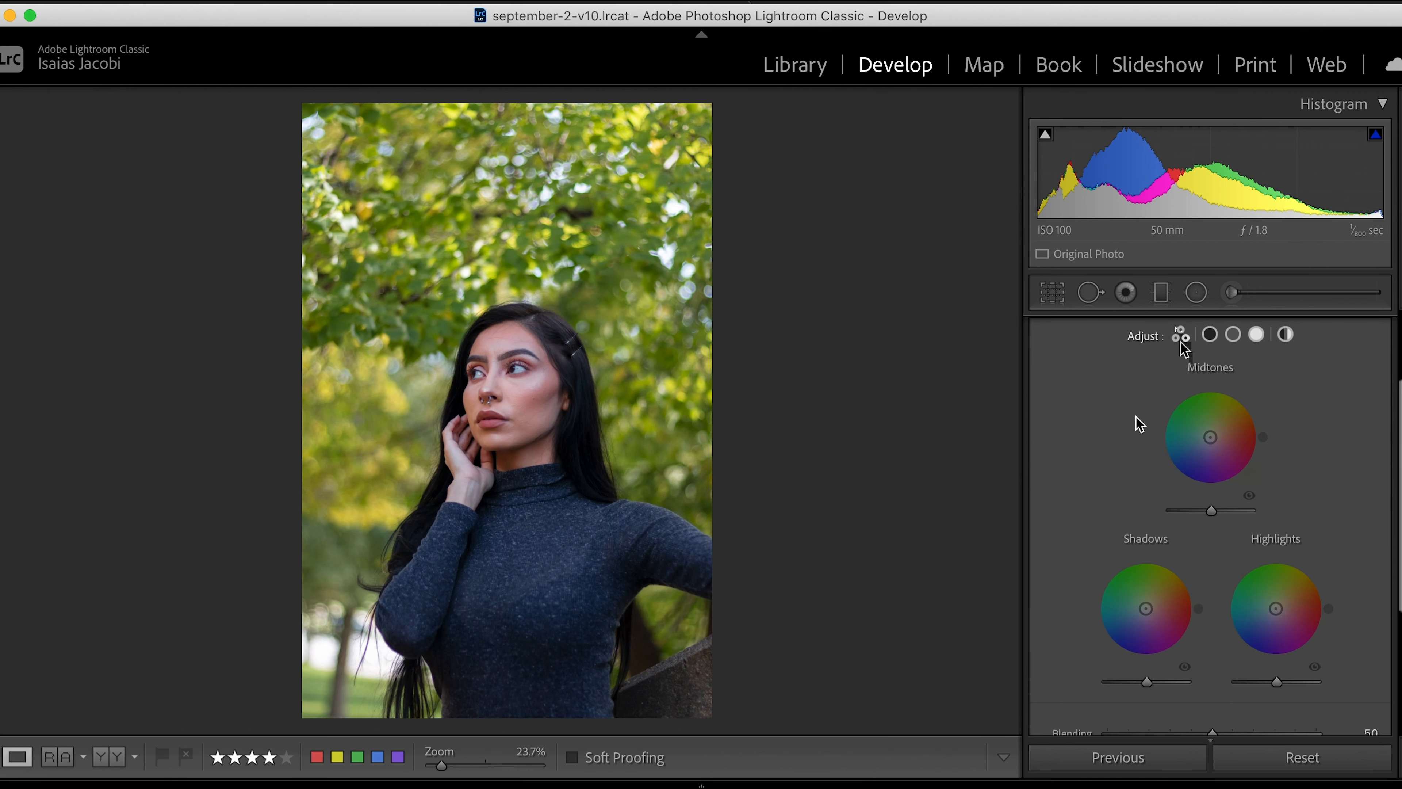
pyautogui.scroll(-2, 1146, 578)
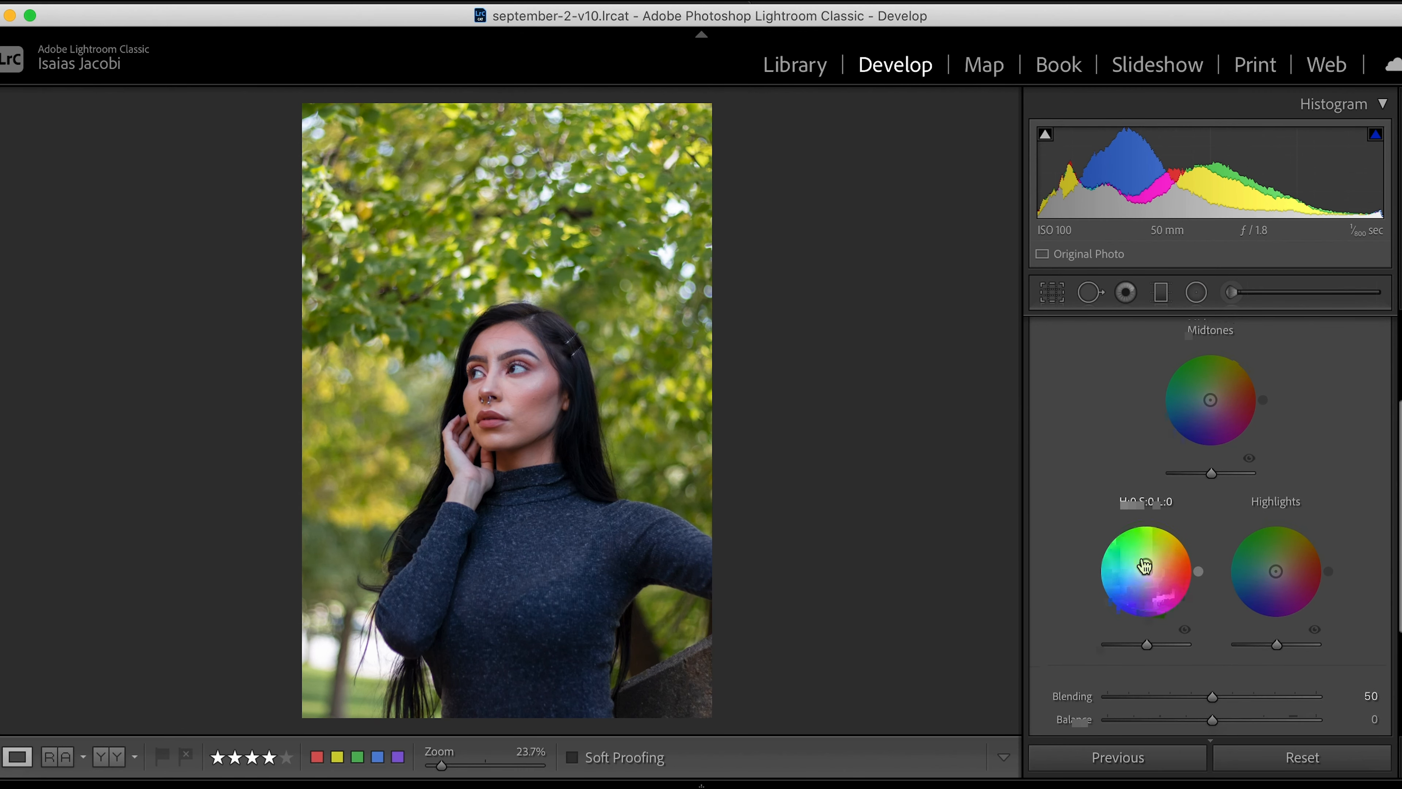
pyautogui.scroll(4, 1194, 409)
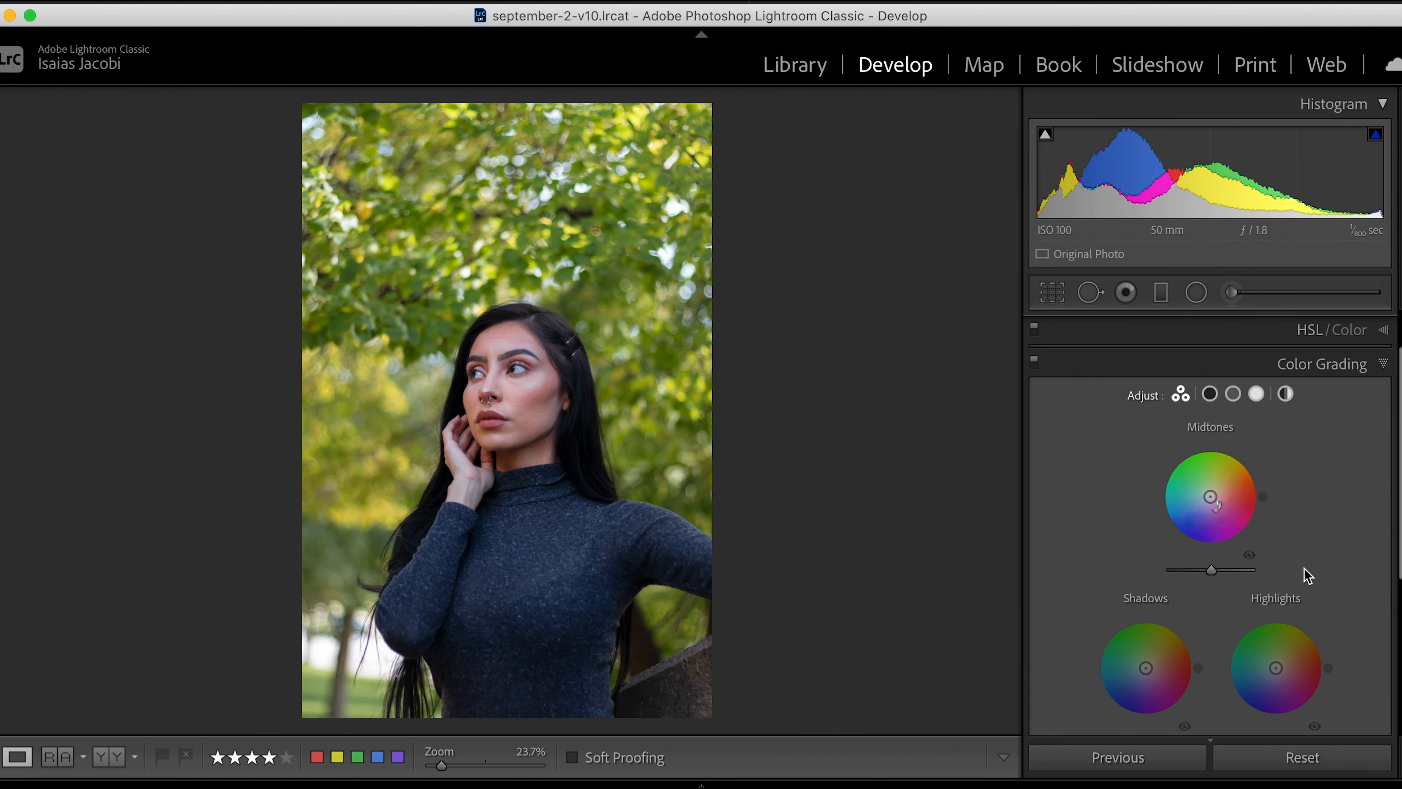
pyautogui.press('z')
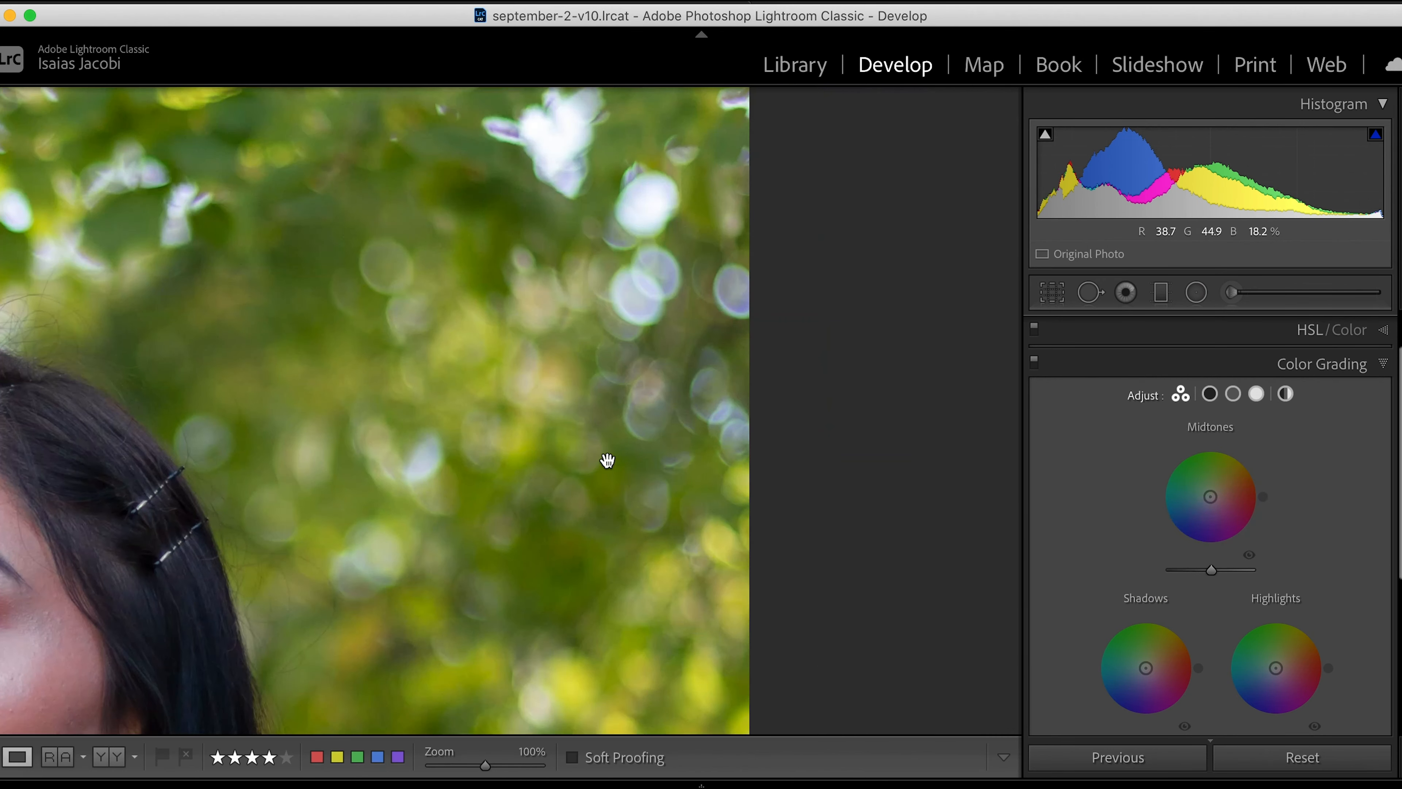
pyautogui.click(580, 292)
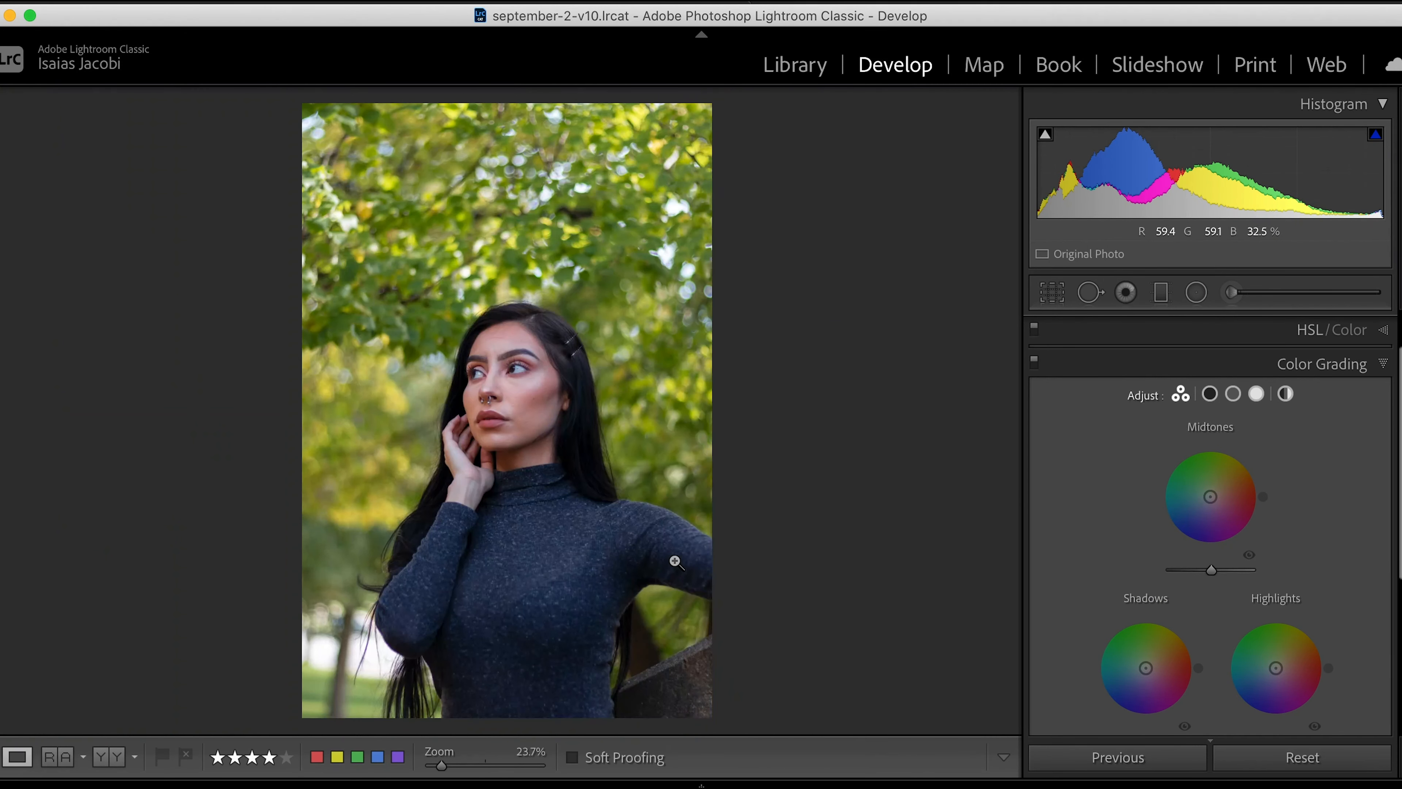
# - Tint the midtones yellow with hue 54 and saturation 21, and raise their luminance to +23
pyautogui.moveTo(1231, 499)
pyautogui.mouseDown()
pyautogui.moveTo(1210, 502)
pyautogui.moveTo(1215, 490)
pyautogui.mouseUp()
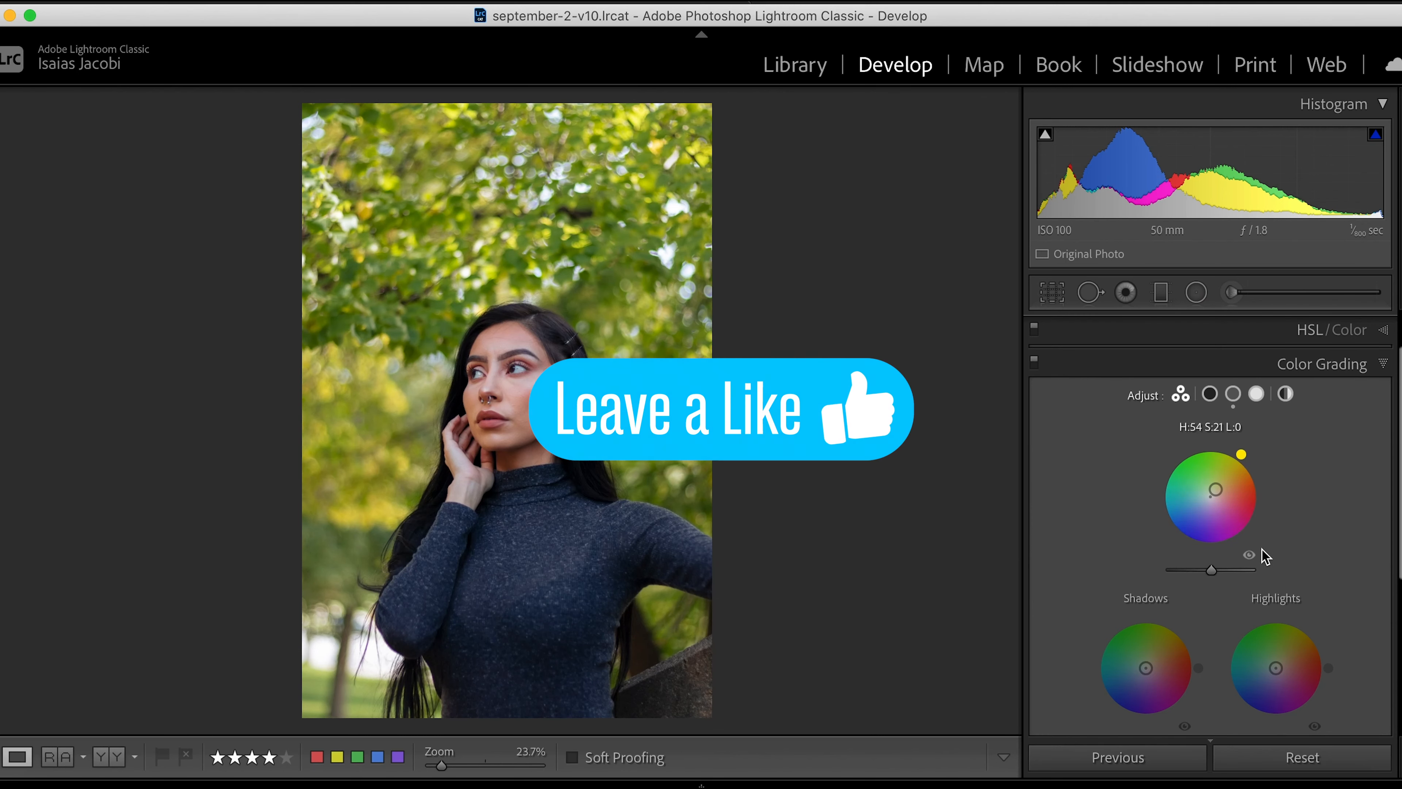
pyautogui.click(1250, 562)
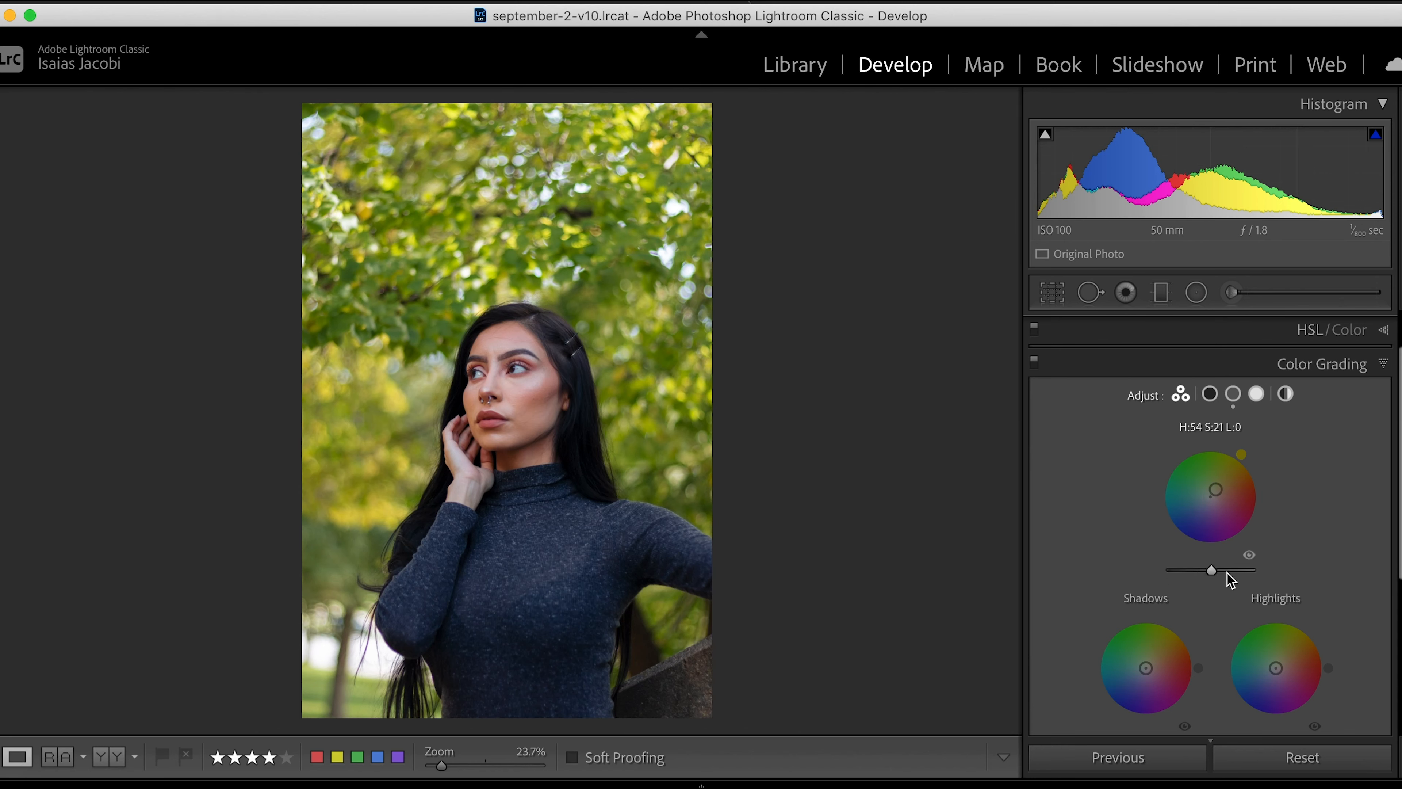
pyautogui.moveTo(1225, 572)
pyautogui.mouseDown()
pyautogui.moveTo(1246, 572)
pyautogui.moveTo(1199, 573)
pyautogui.moveTo(1222, 574)
pyautogui.mouseUp()
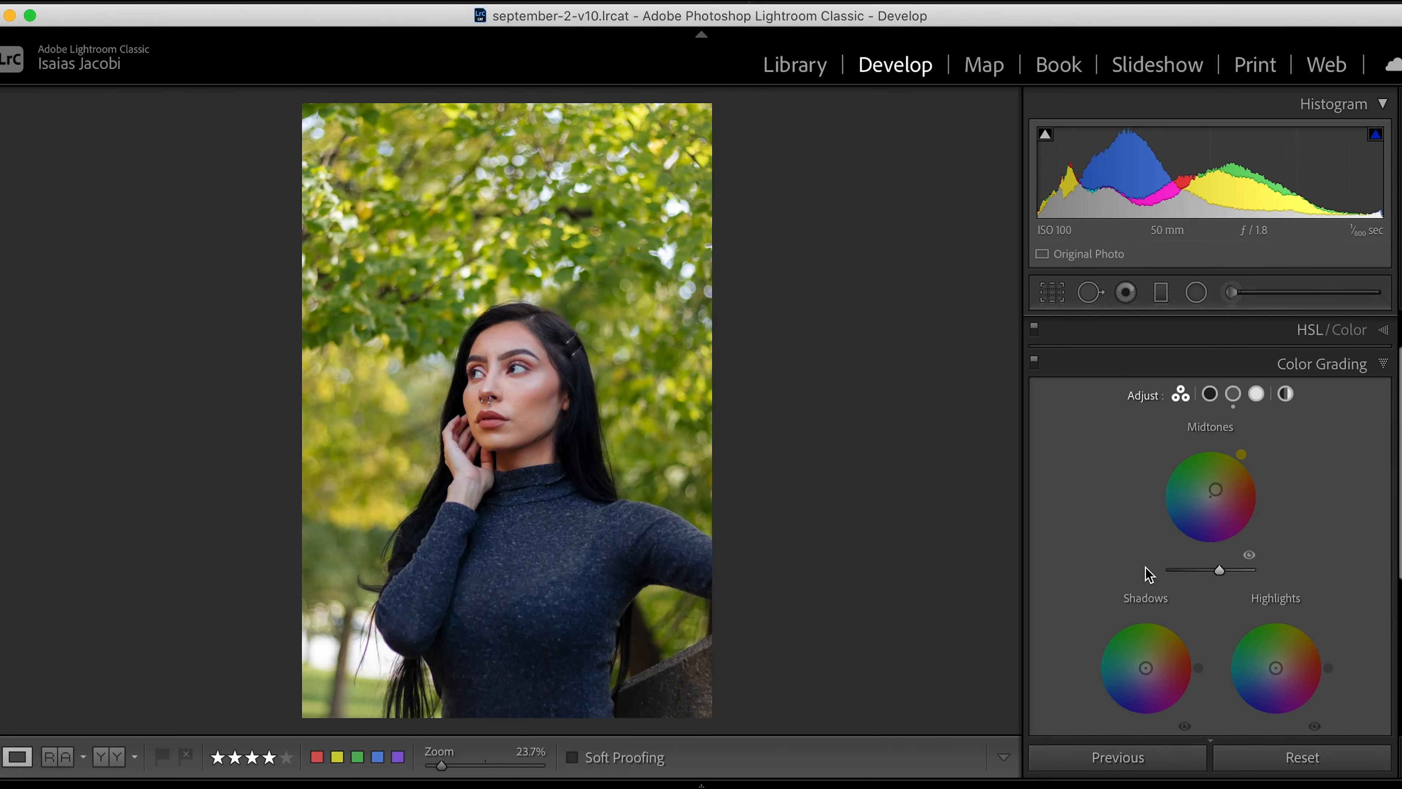
# - Tint the shadows magenta with hue 296 and saturation 14, and lower their luminance to -14
pyautogui.scroll(-5, 1149, 575)
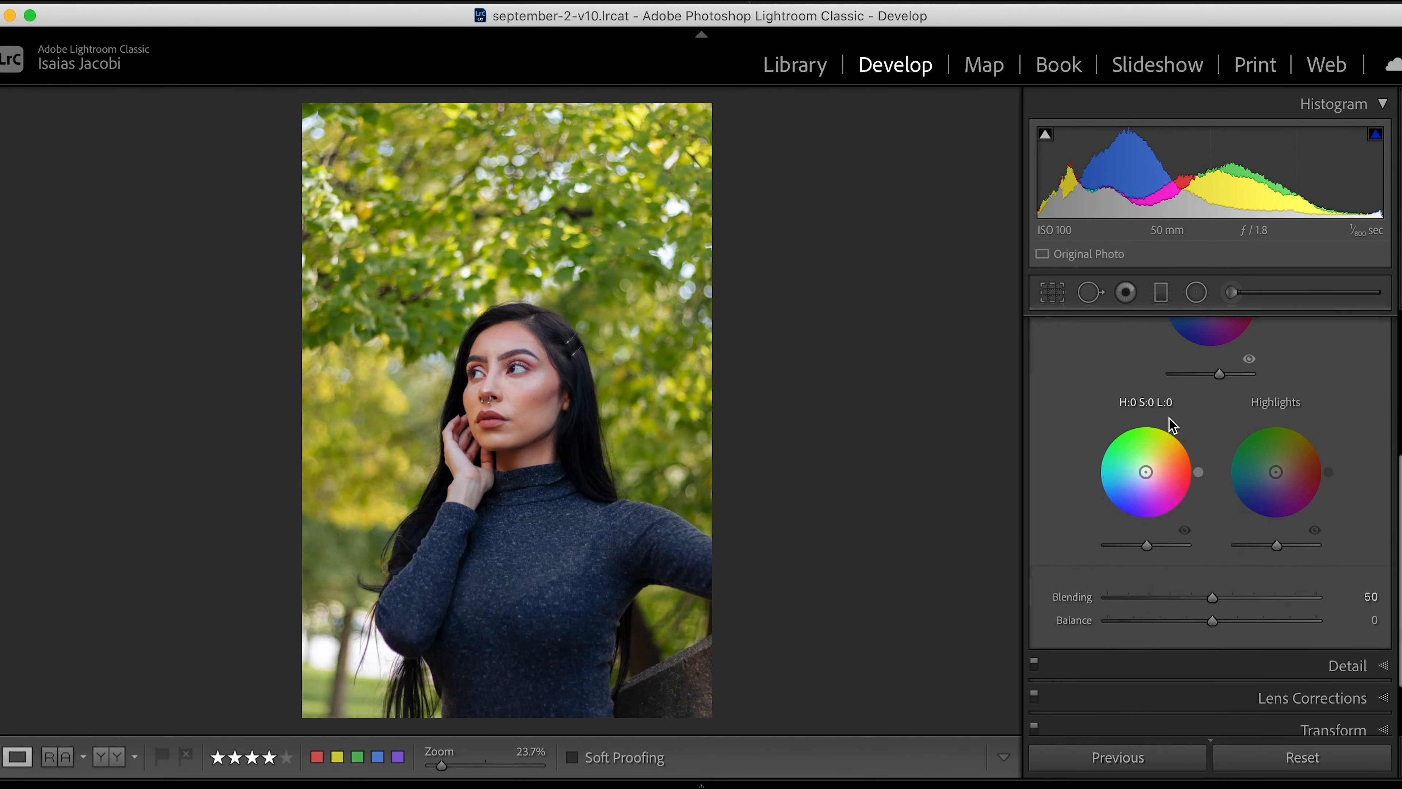
pyautogui.moveTo(1147, 471)
pyautogui.mouseDown()
pyautogui.moveTo(1135, 488)
pyautogui.moveTo(1149, 477)
pyautogui.mouseUp()
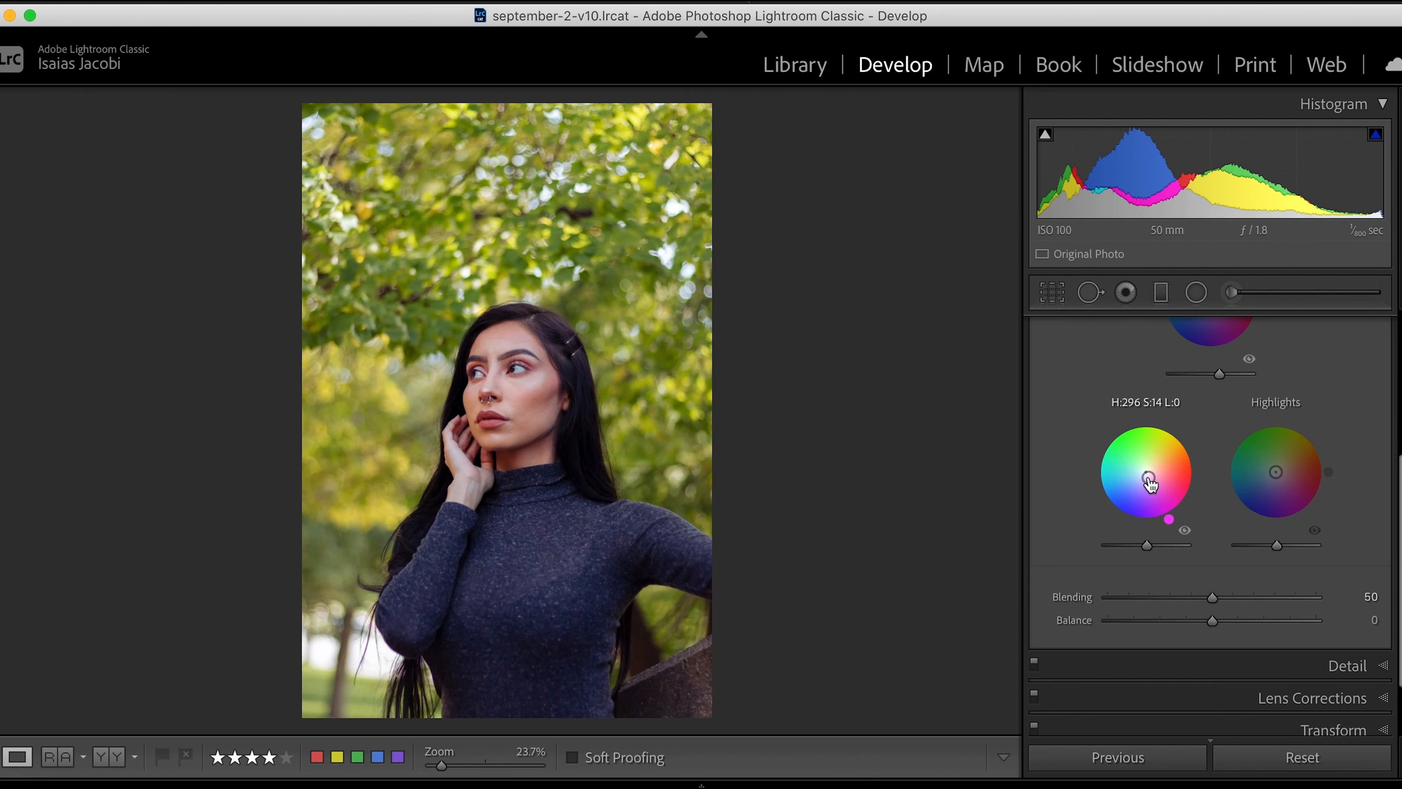
pyautogui.moveTo(1145, 547); pyautogui.dragTo(1139, 548)
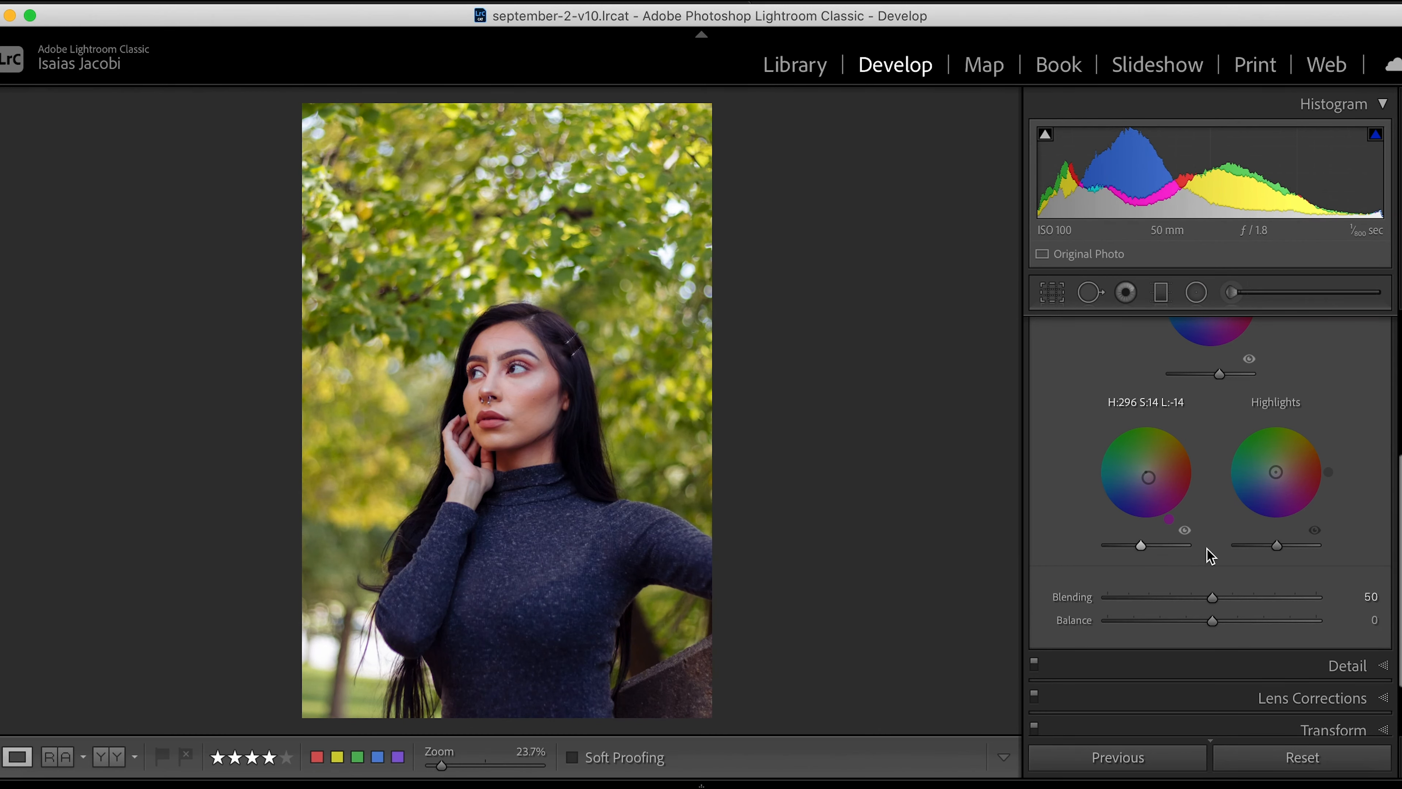
# - Tint the highlights warm yellow with hue 47 and saturation 41, and raise their luminance
pyautogui.click(344, 154)
pyautogui.moveTo(645, 229)
pyautogui.mouseDown()
pyautogui.moveTo(633, 245)
pyautogui.moveTo(645, 251)
pyautogui.mouseUp()
pyautogui.click(645, 251)
pyautogui.moveTo(1276, 472)
pyautogui.mouseDown()
pyautogui.moveTo(1295, 463)
pyautogui.moveTo(1274, 449)
pyautogui.moveTo(1288, 459)
pyautogui.mouseUp()
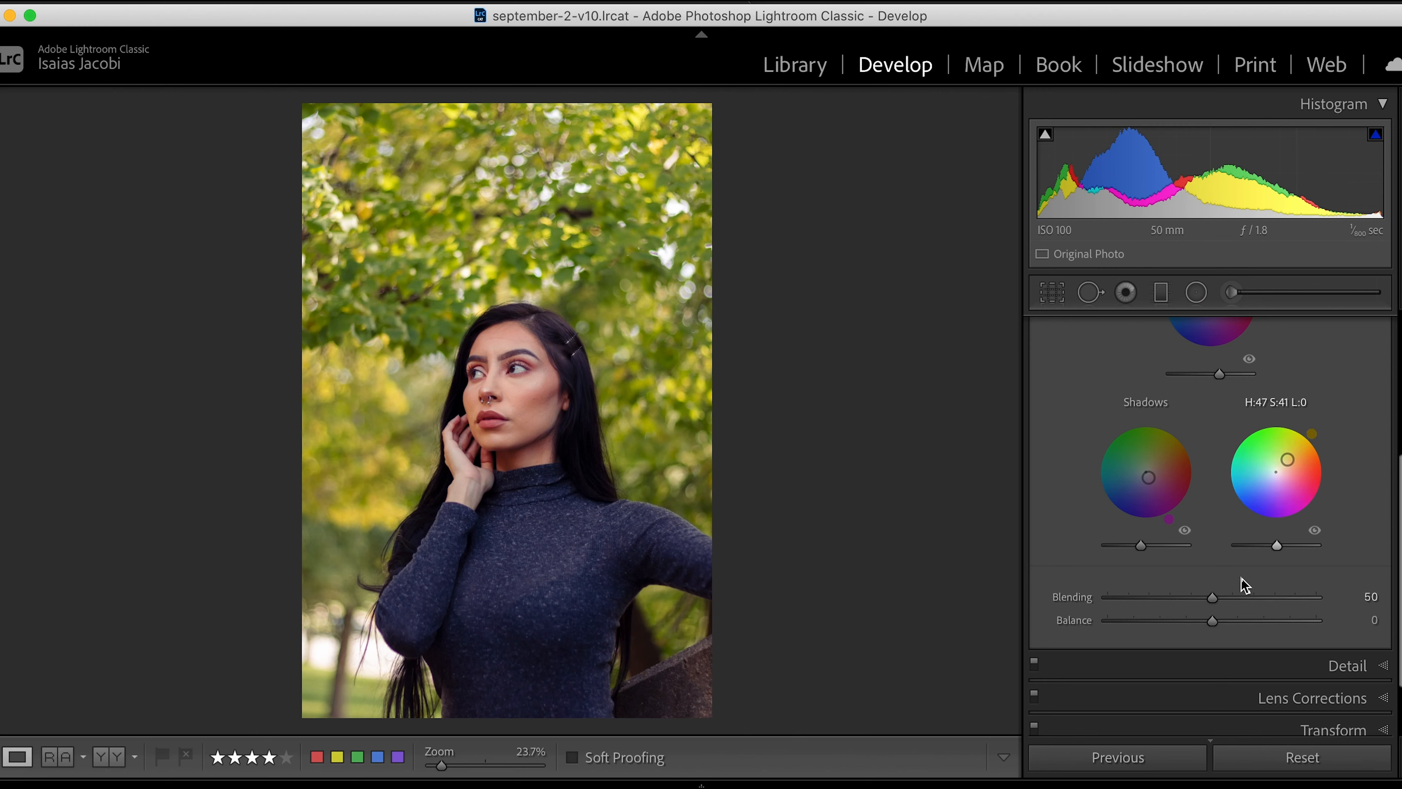
pyautogui.moveTo(1277, 545); pyautogui.dragTo(1302, 547)
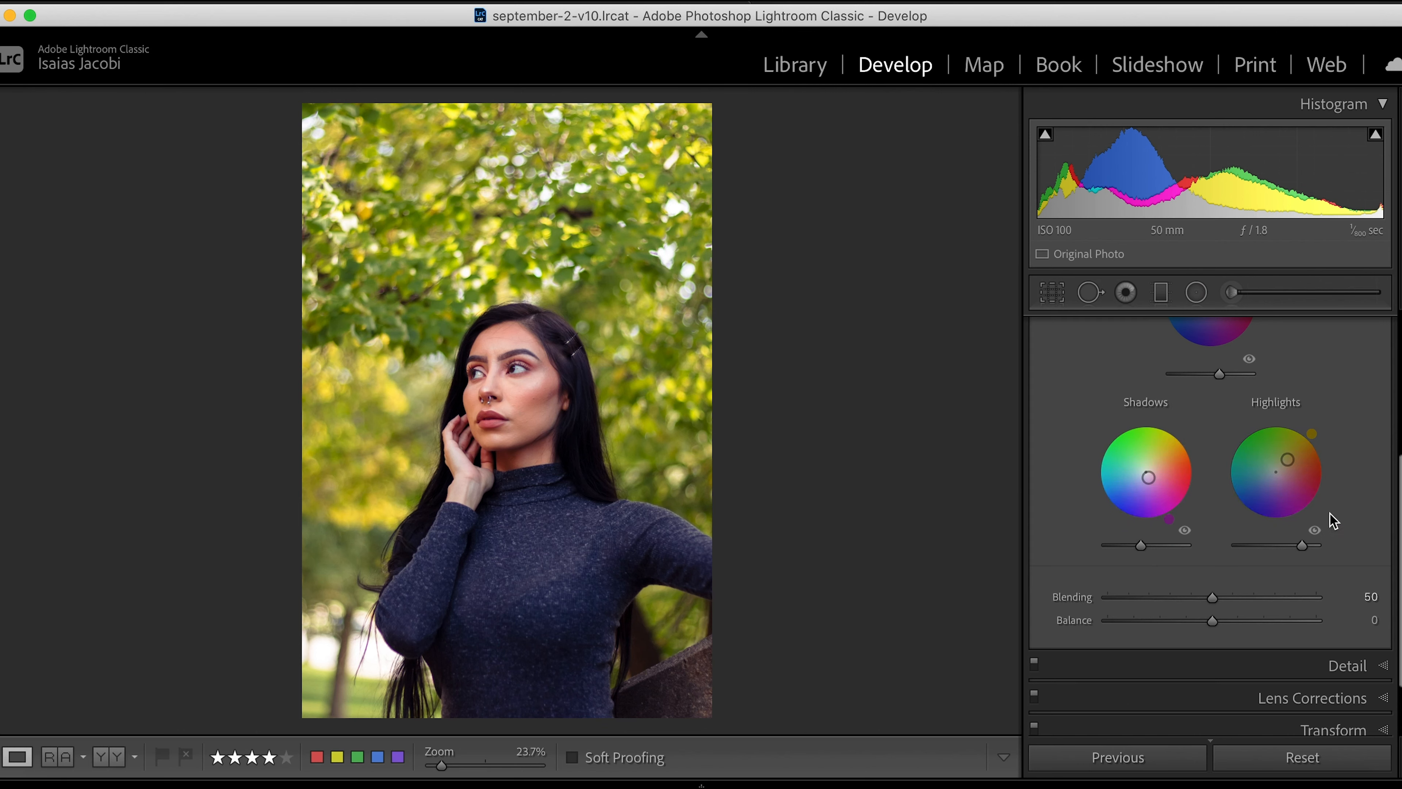
# - Try a color grading Blending of 65, and reset it to the default of 50
pyautogui.moveTo(1269, 598)
pyautogui.mouseDown()
pyautogui.moveTo(1187, 598)
pyautogui.moveTo(1317, 605)
pyautogui.moveTo(1179, 591)
pyautogui.moveTo(1309, 613)
pyautogui.moveTo(1095, 608)
pyautogui.moveTo(1246, 607)
pyautogui.mouseUp()
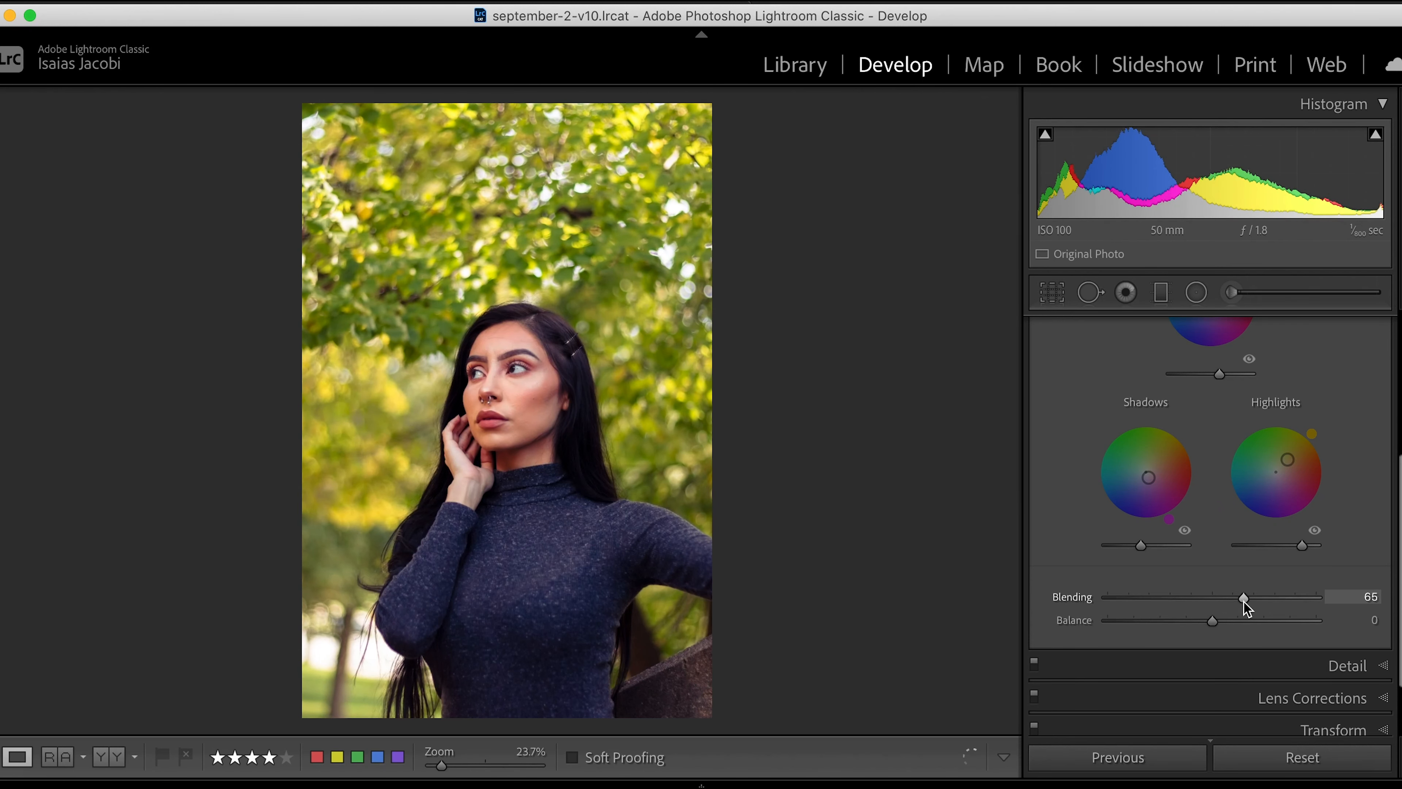
pyautogui.doubleClick(1242, 600)
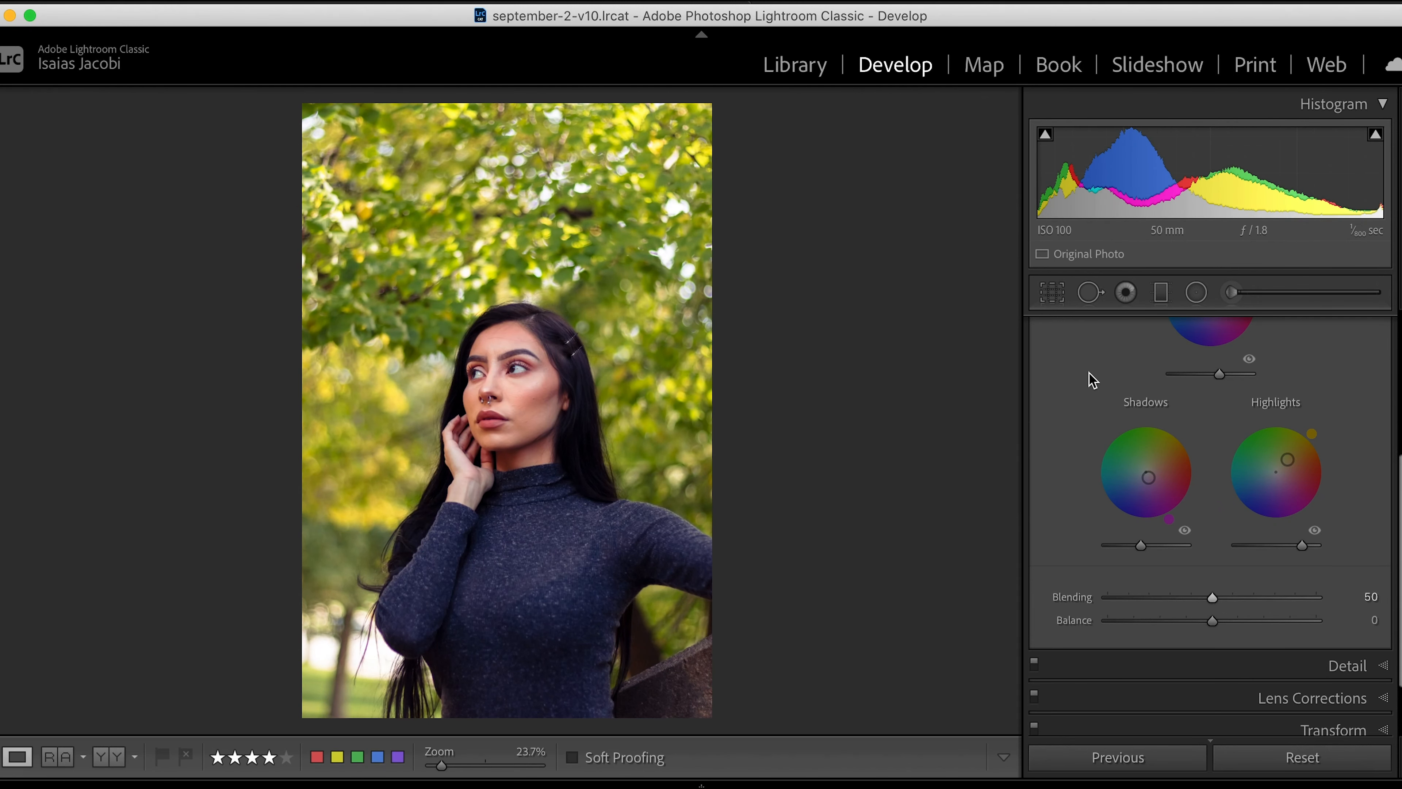
pyautogui.scroll(3, 1089, 457)
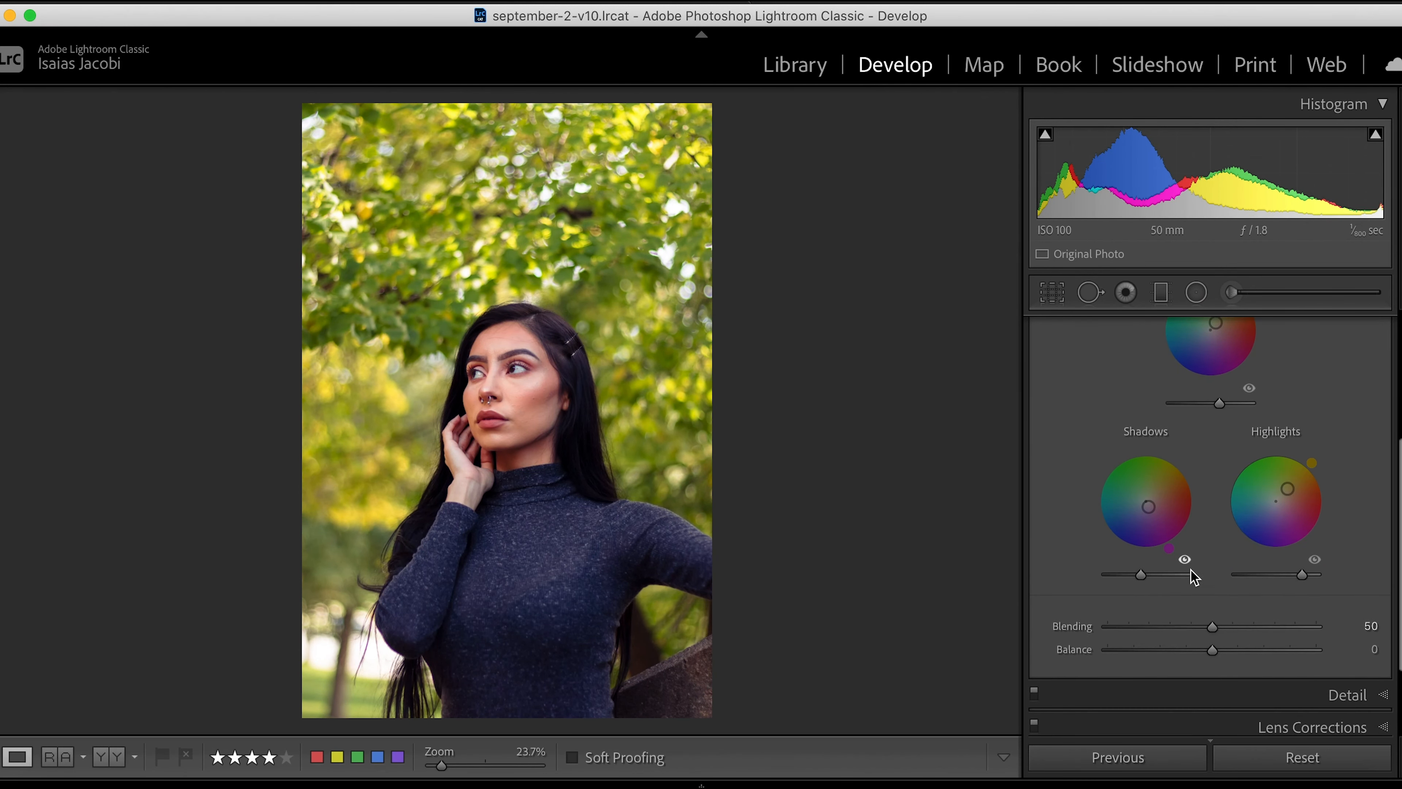
pyautogui.scroll(5, 1267, 501)
pyautogui.moveTo(1205, 376)
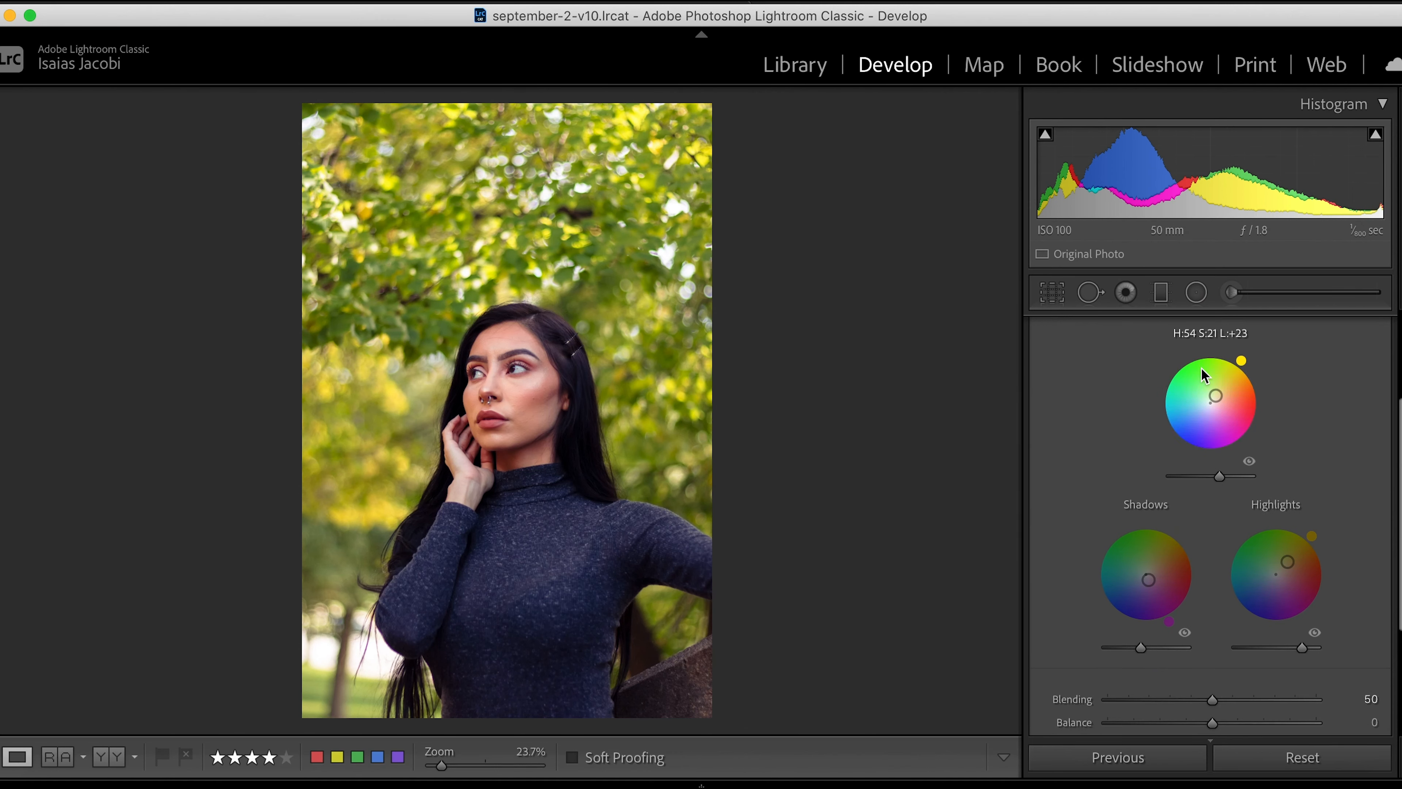
# - Try positive and strongly negative color grading Balance values such as +10 and -77, and reset Balance to 0
pyautogui.scroll(-5, 1267, 607)
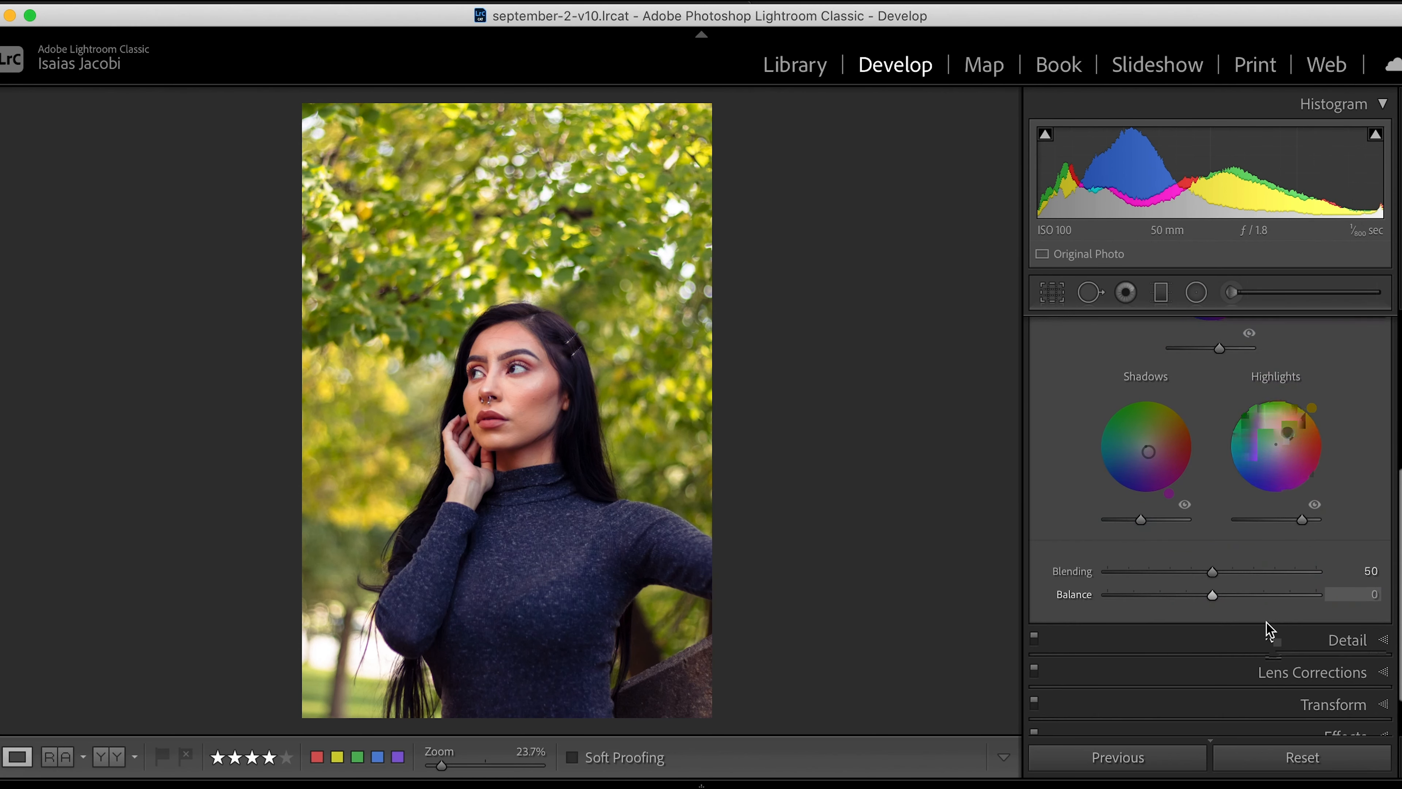
pyautogui.moveTo(1245, 594); pyautogui.dragTo(1222, 596)
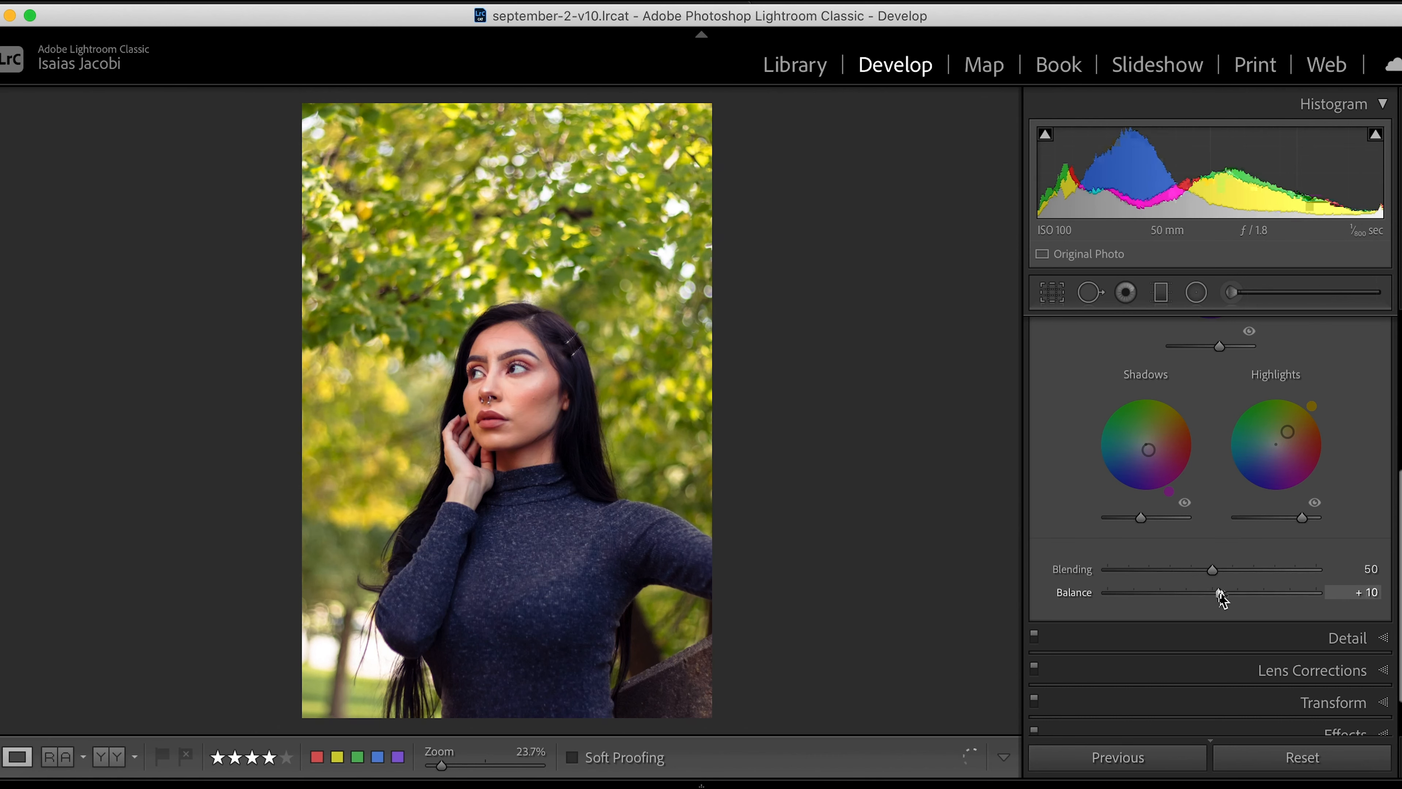
pyautogui.doubleClick(1222, 593)
pyautogui.moveTo(1227, 595); pyautogui.dragTo(1138, 585)
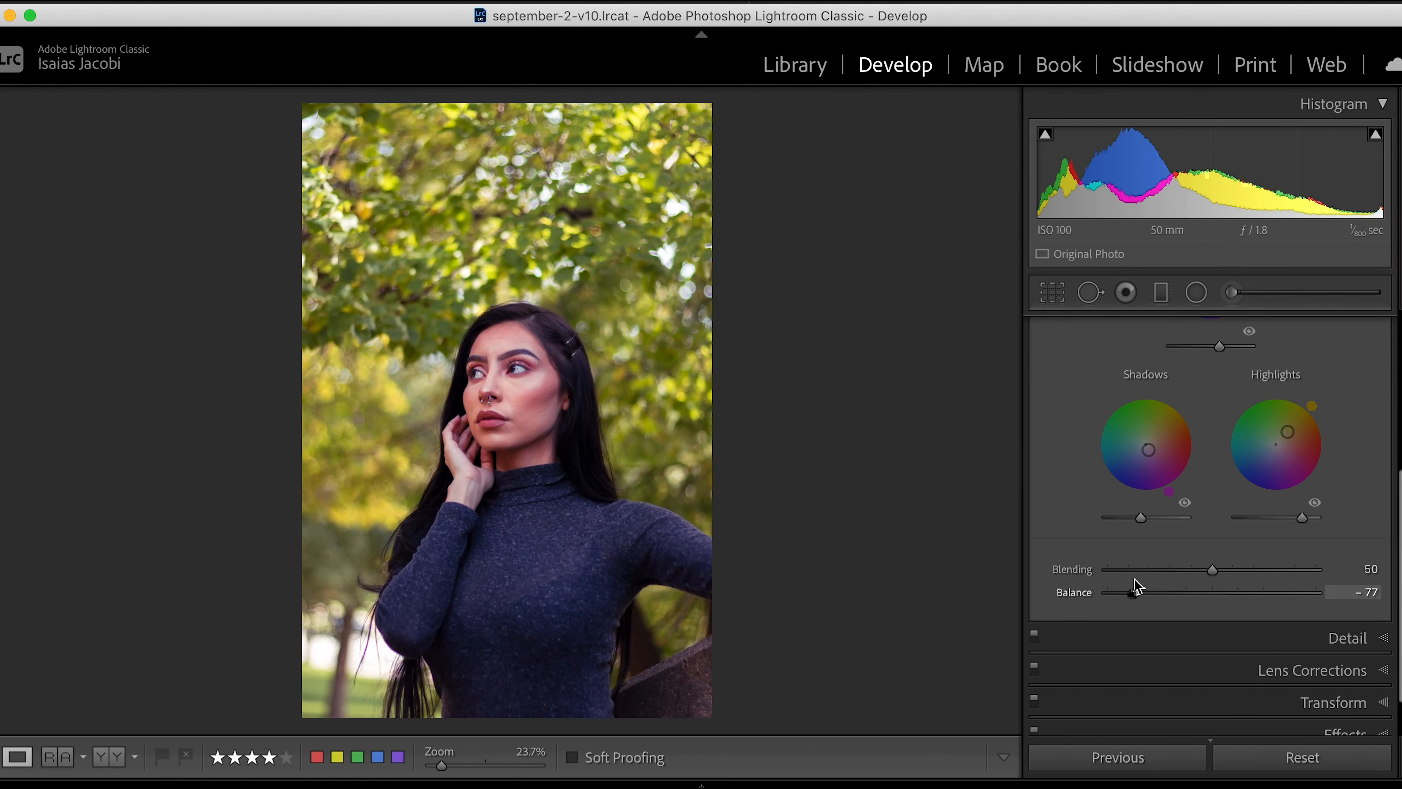
pyautogui.moveTo(1128, 577); pyautogui.dragTo(1167, 581)
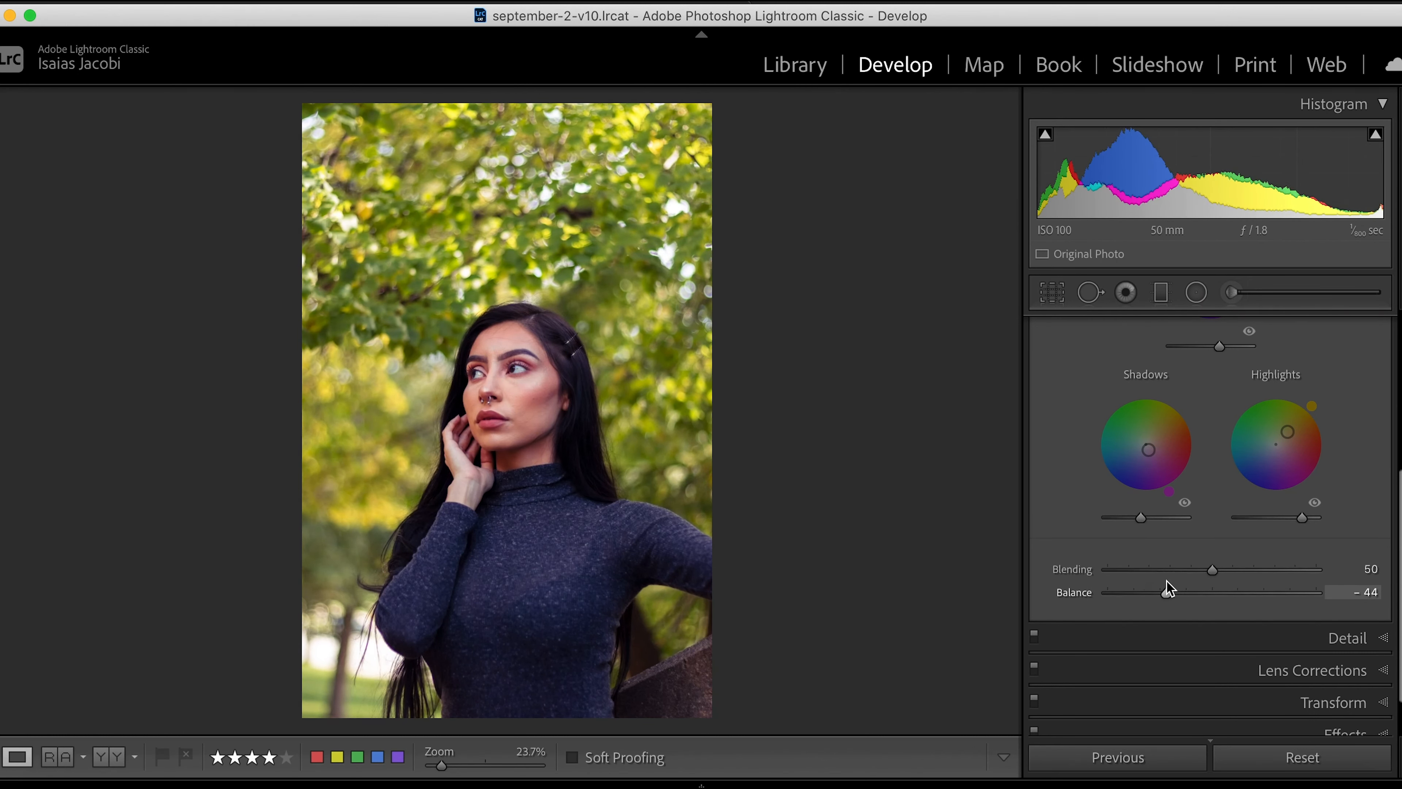
pyautogui.doubleClick(1191, 592)
# - Set the shadows saturation to 23 and the midtones saturation to 26 in their individual Color Grading views
pyautogui.scroll(3, 1160, 525)
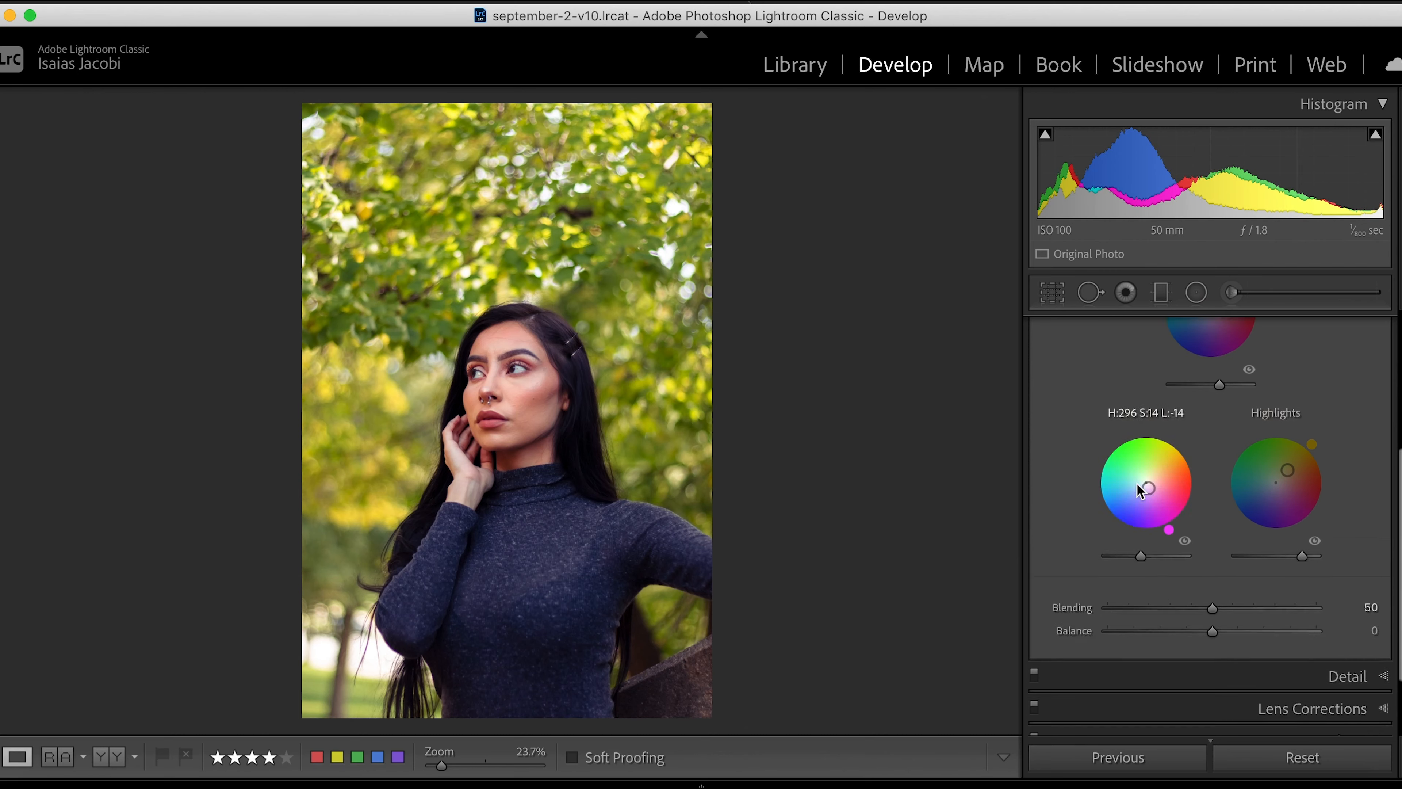
pyautogui.scroll(2, 1138, 490)
pyautogui.click(1209, 413)
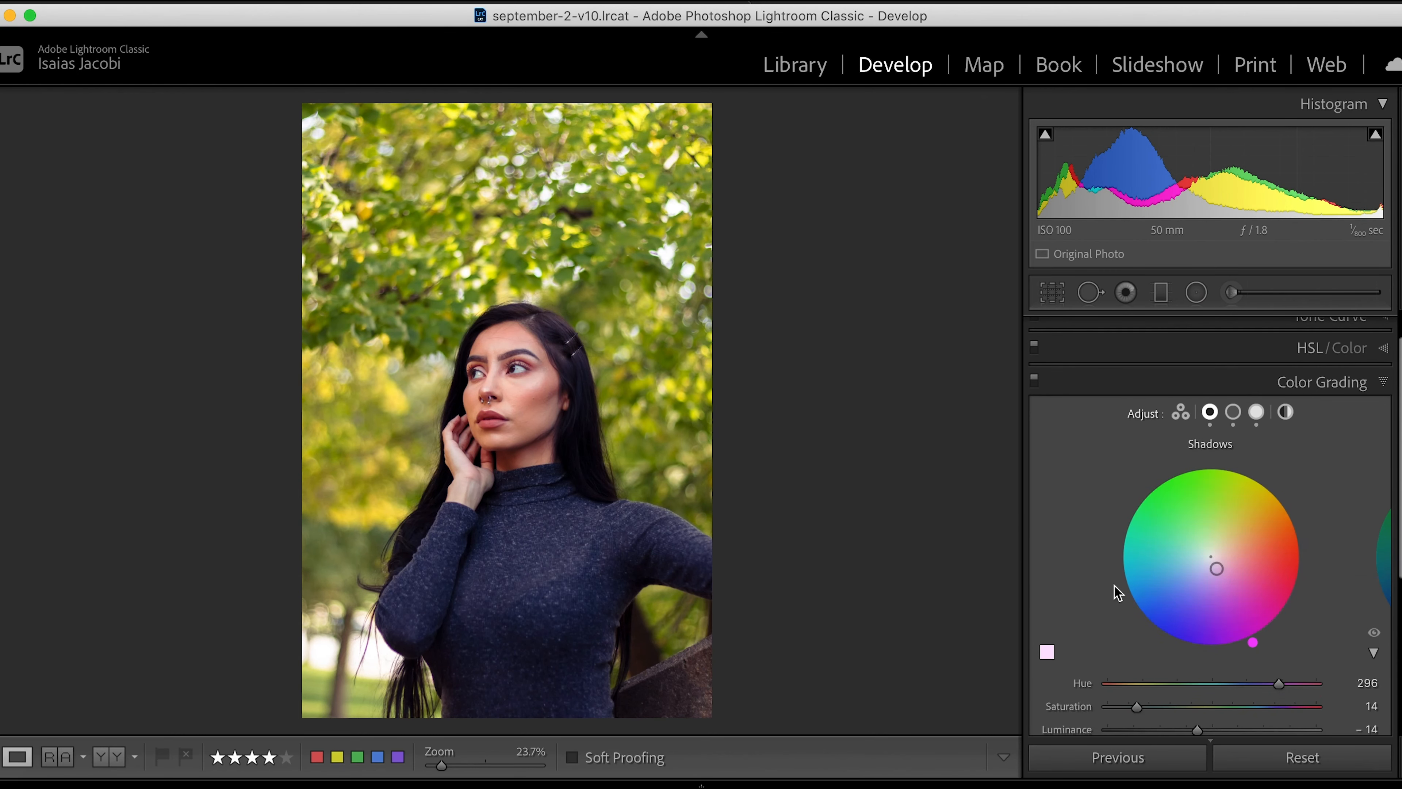
pyautogui.scroll(-1, 1146, 616)
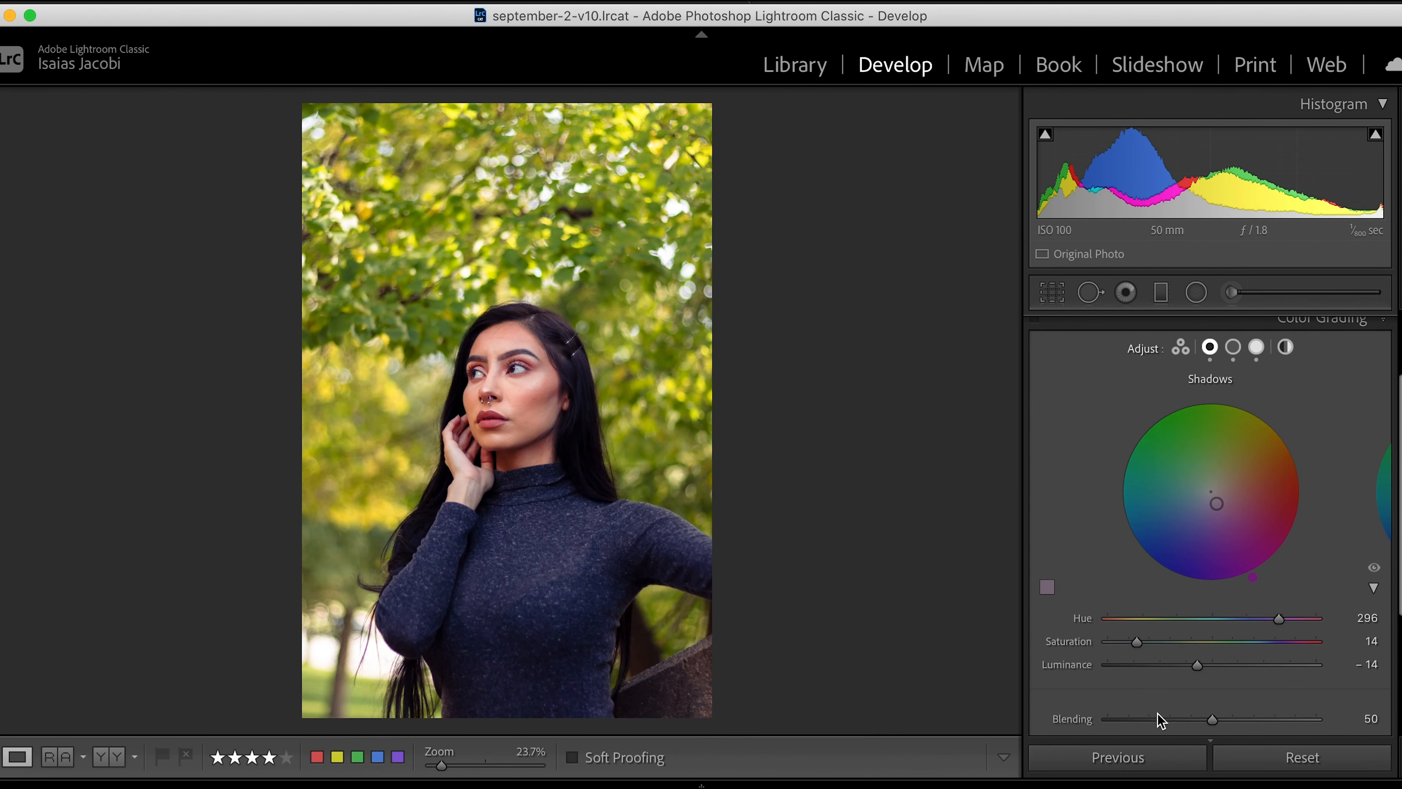
pyautogui.moveTo(1153, 646)
pyautogui.mouseDown()
pyautogui.moveTo(1196, 650)
pyautogui.moveTo(1113, 645)
pyautogui.moveTo(1207, 645)
pyautogui.moveTo(1179, 653)
pyautogui.mouseUp()
pyautogui.click(1237, 344)
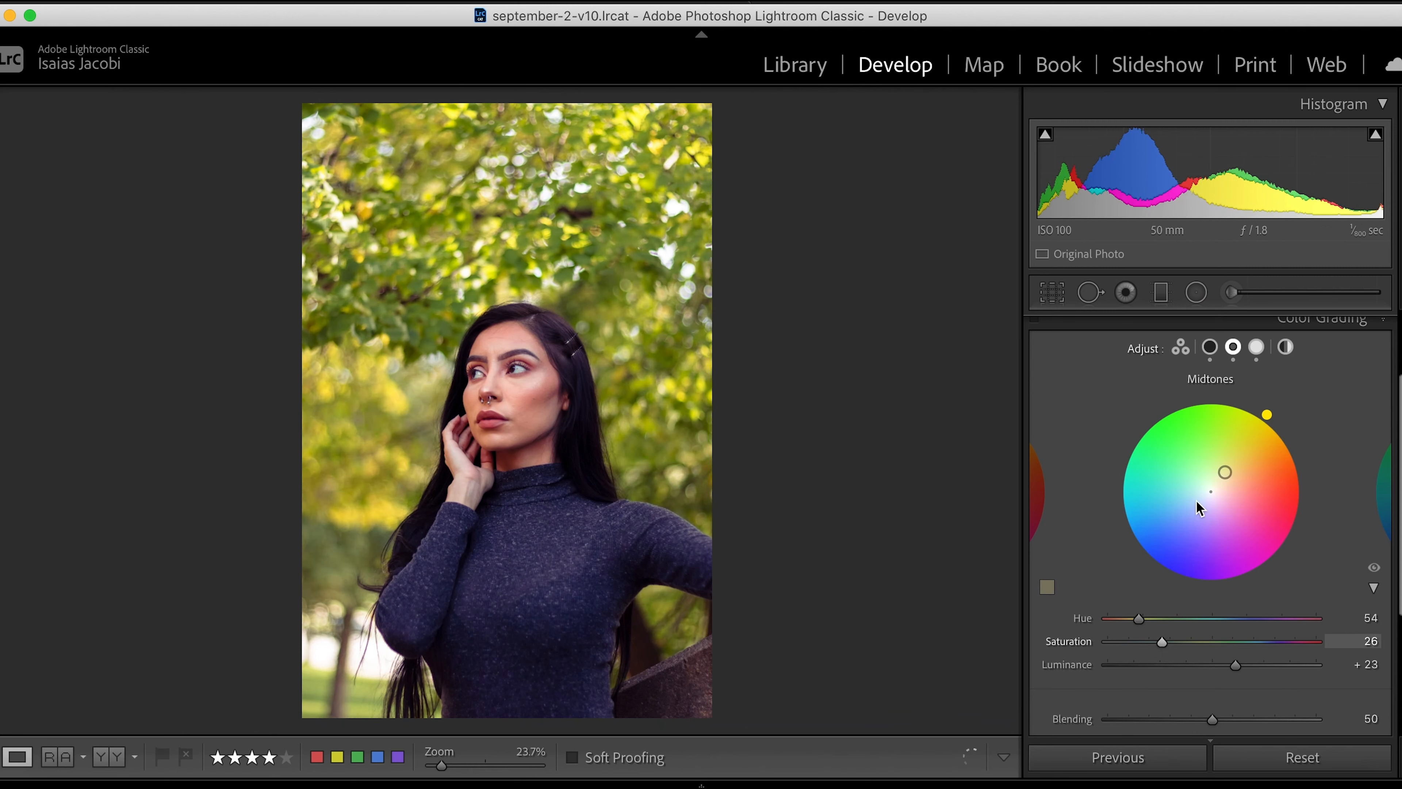
# - Try a Global color tint at saturation 28 with varying hues, and return its hue and saturation to 0
pyautogui.click(1282, 353)
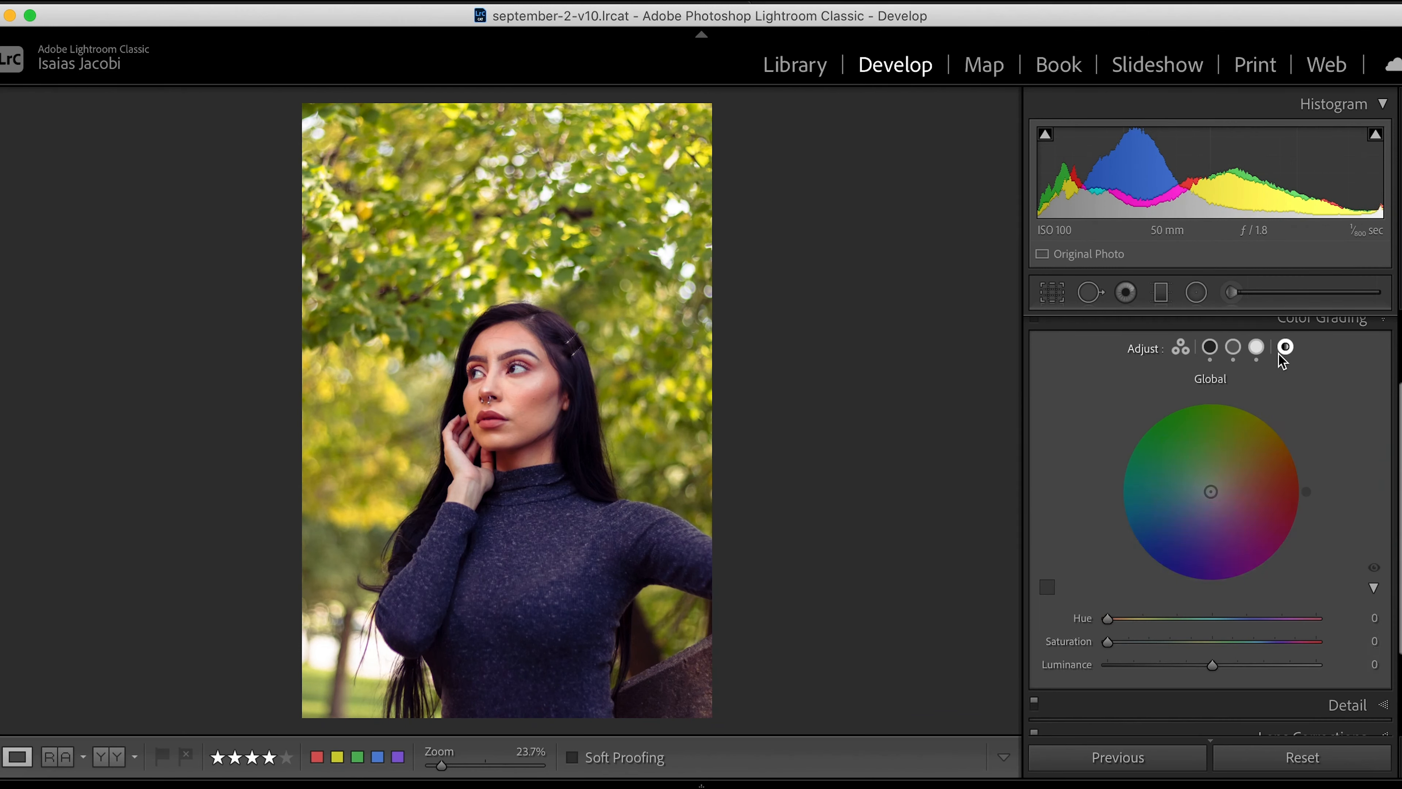
pyautogui.click(1167, 642)
pyautogui.moveTo(1201, 618); pyautogui.dragTo(1081, 622)
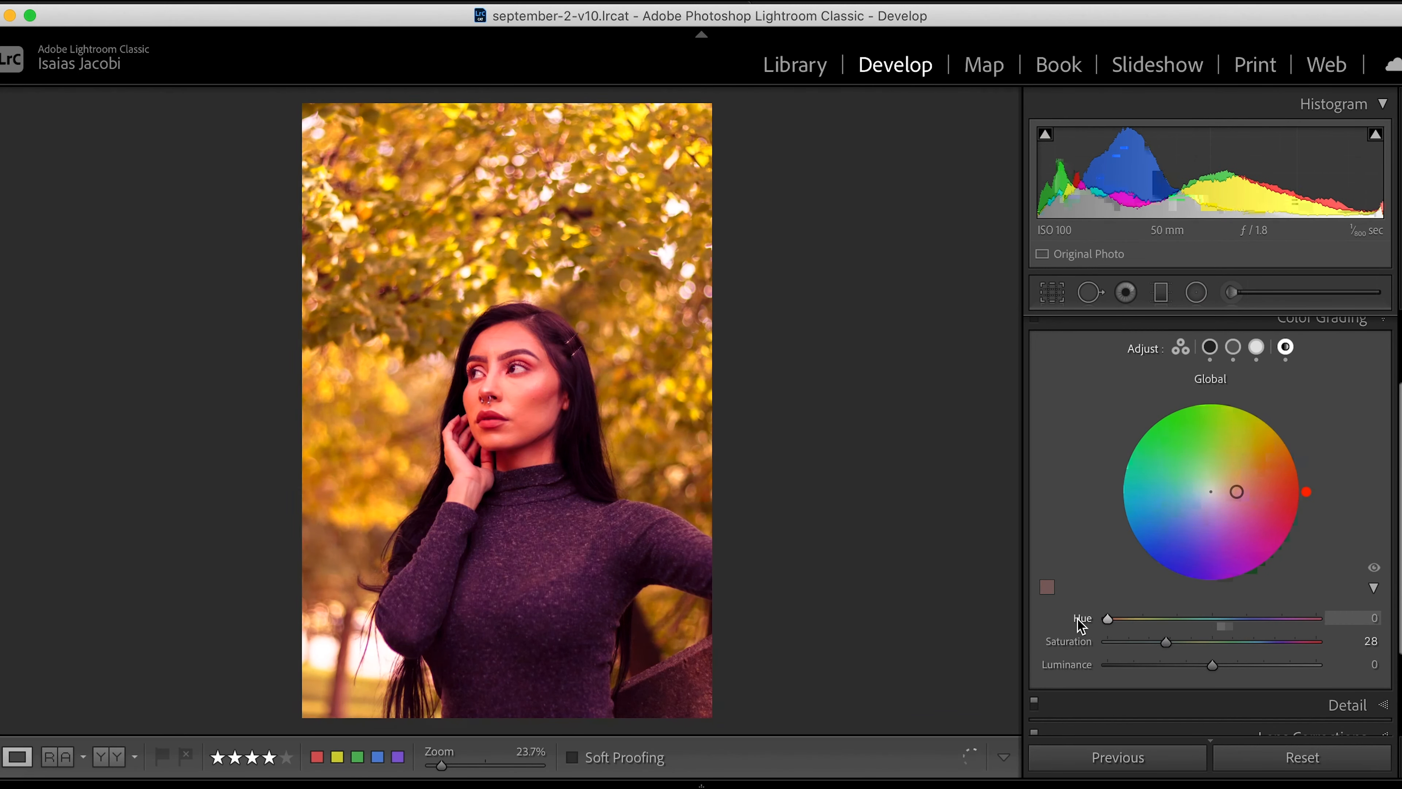
pyautogui.moveTo(1166, 642); pyautogui.dragTo(1090, 639)
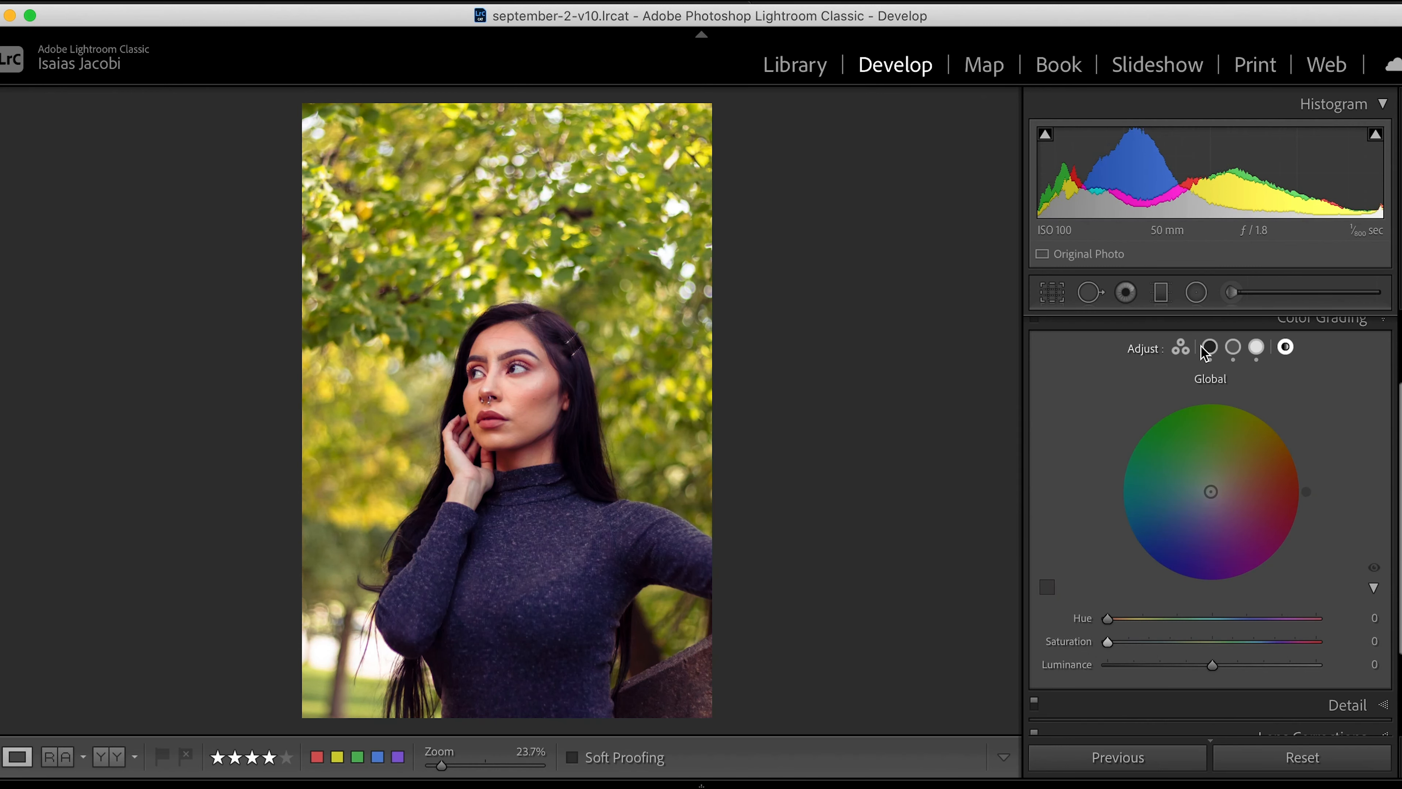
pyautogui.click(1181, 348)
pyautogui.scroll(-4, 1085, 547)
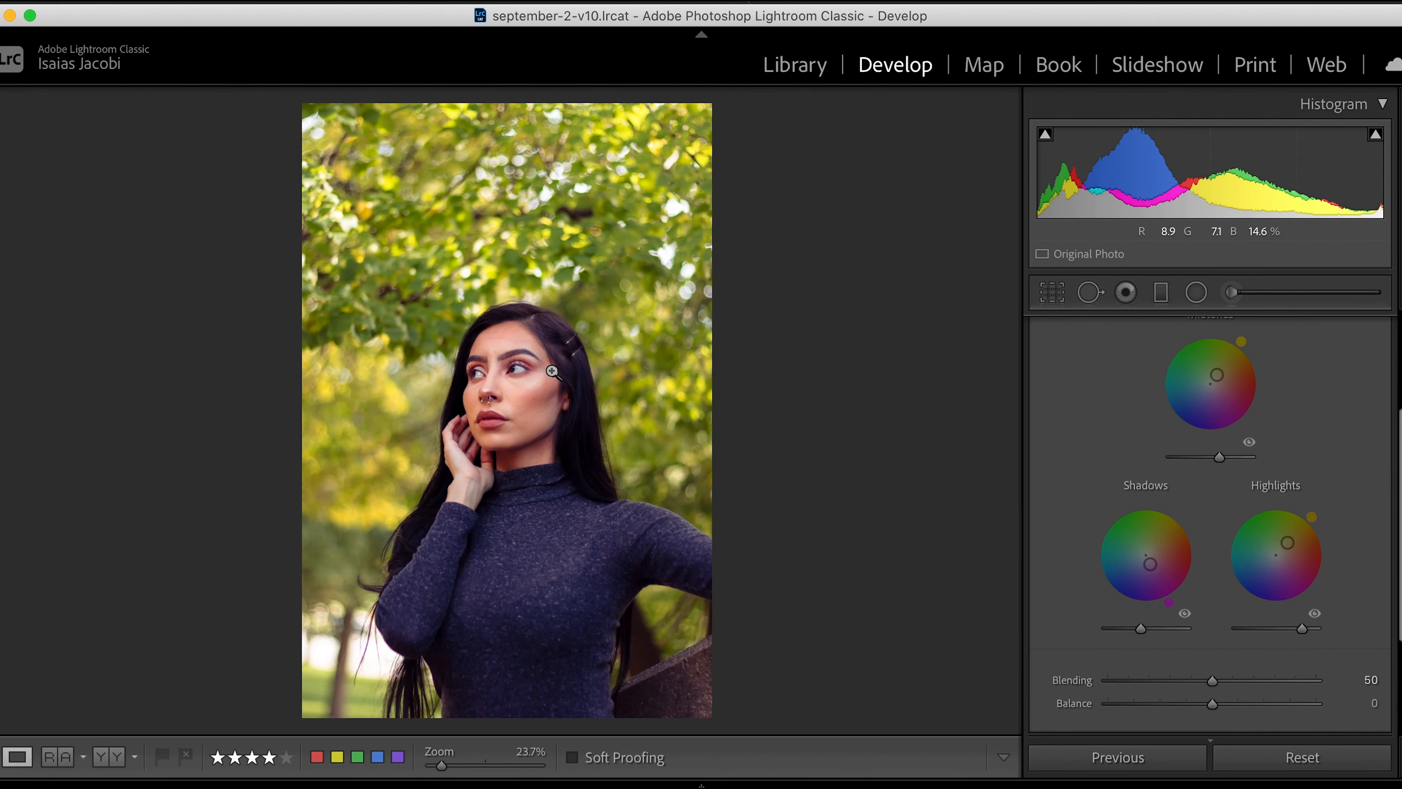
# - Try sampling a green from the photo as the shadows color with the eyedropper, and undo the change
pyautogui.scroll(-3, 1102, 605)
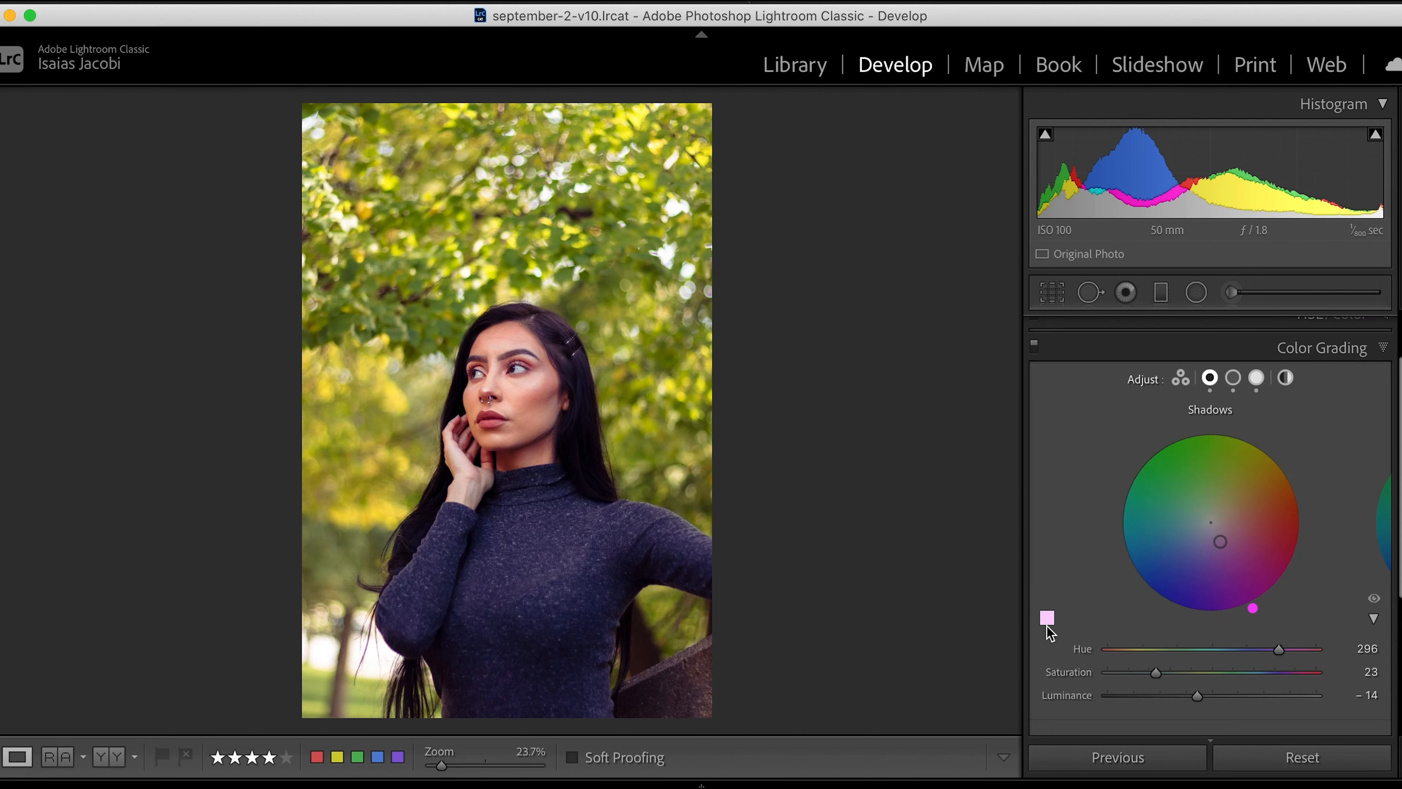
pyautogui.click(1045, 616)
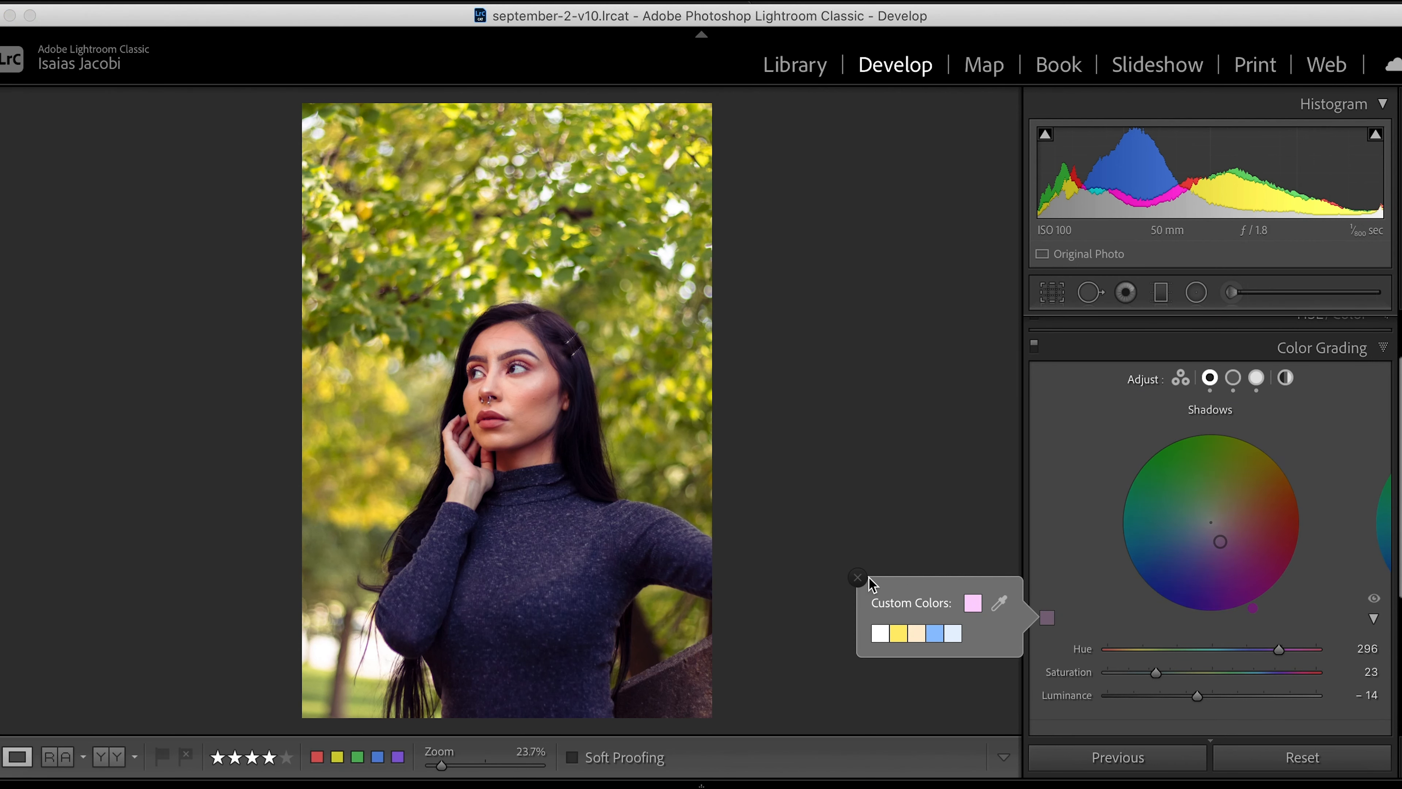
pyautogui.click(1000, 602)
pyautogui.moveTo(997, 606)
pyautogui.mouseDown()
pyautogui.moveTo(671, 465)
pyautogui.moveTo(678, 511)
pyautogui.moveTo(706, 506)
pyautogui.moveTo(575, 390)
pyautogui.moveTo(694, 351)
pyautogui.moveTo(677, 386)
pyautogui.moveTo(697, 509)
pyautogui.mouseUp()
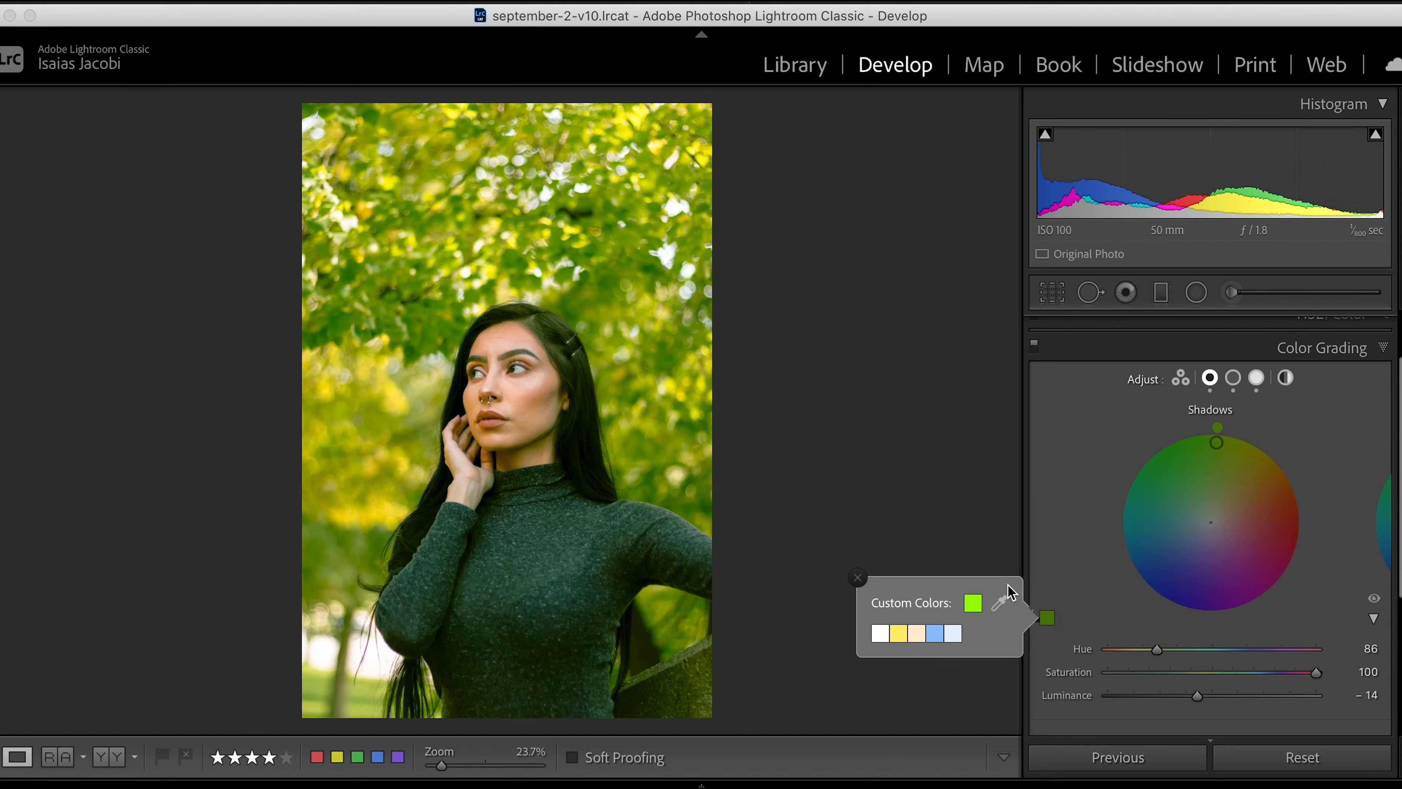
pyautogui.press('super+z')
pyautogui.press('super+z')
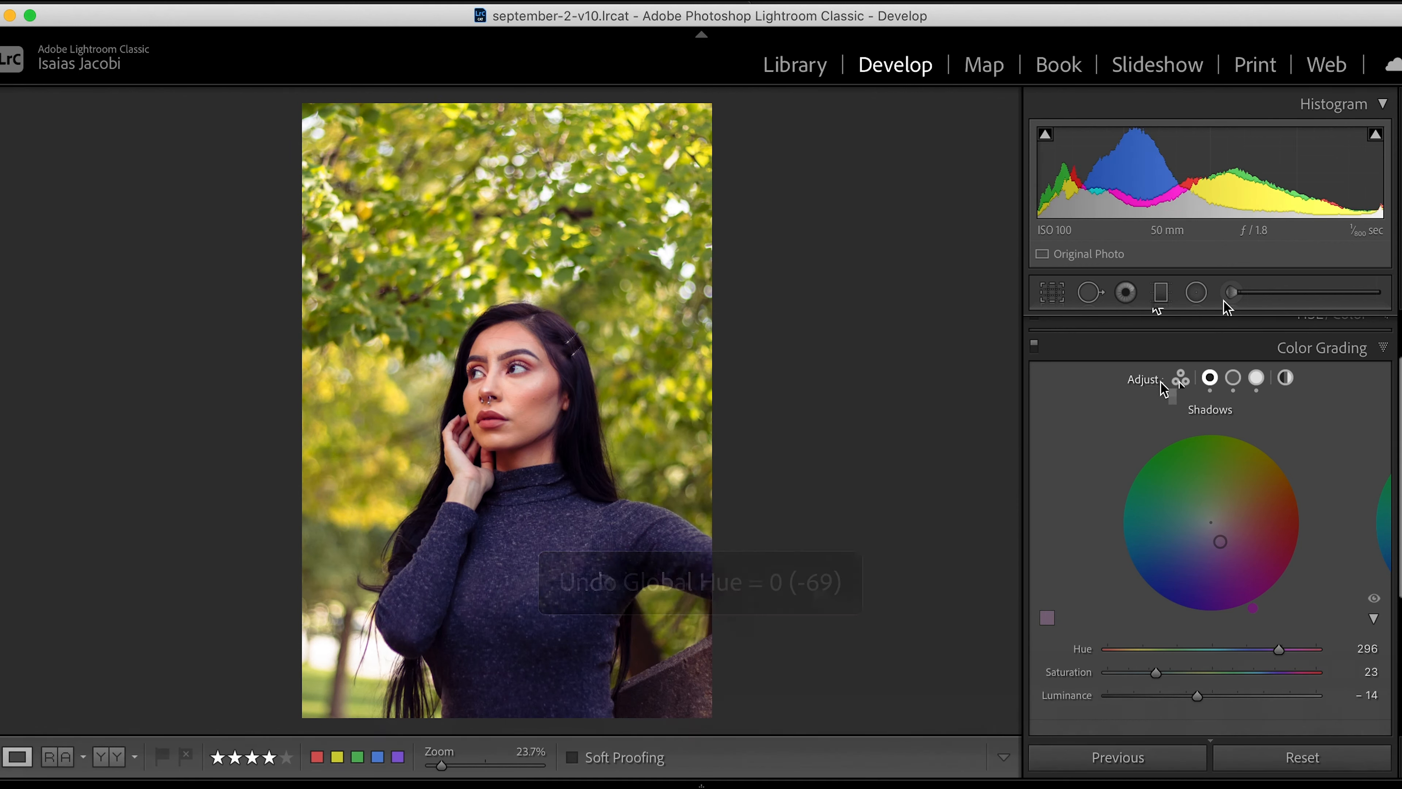
# - Reduce the shadows saturation to 10, return to the three-way wheels, and check the woman's face up close
pyautogui.scroll(-3, 1124, 492)
pyautogui.scroll(-1, 1120, 486)
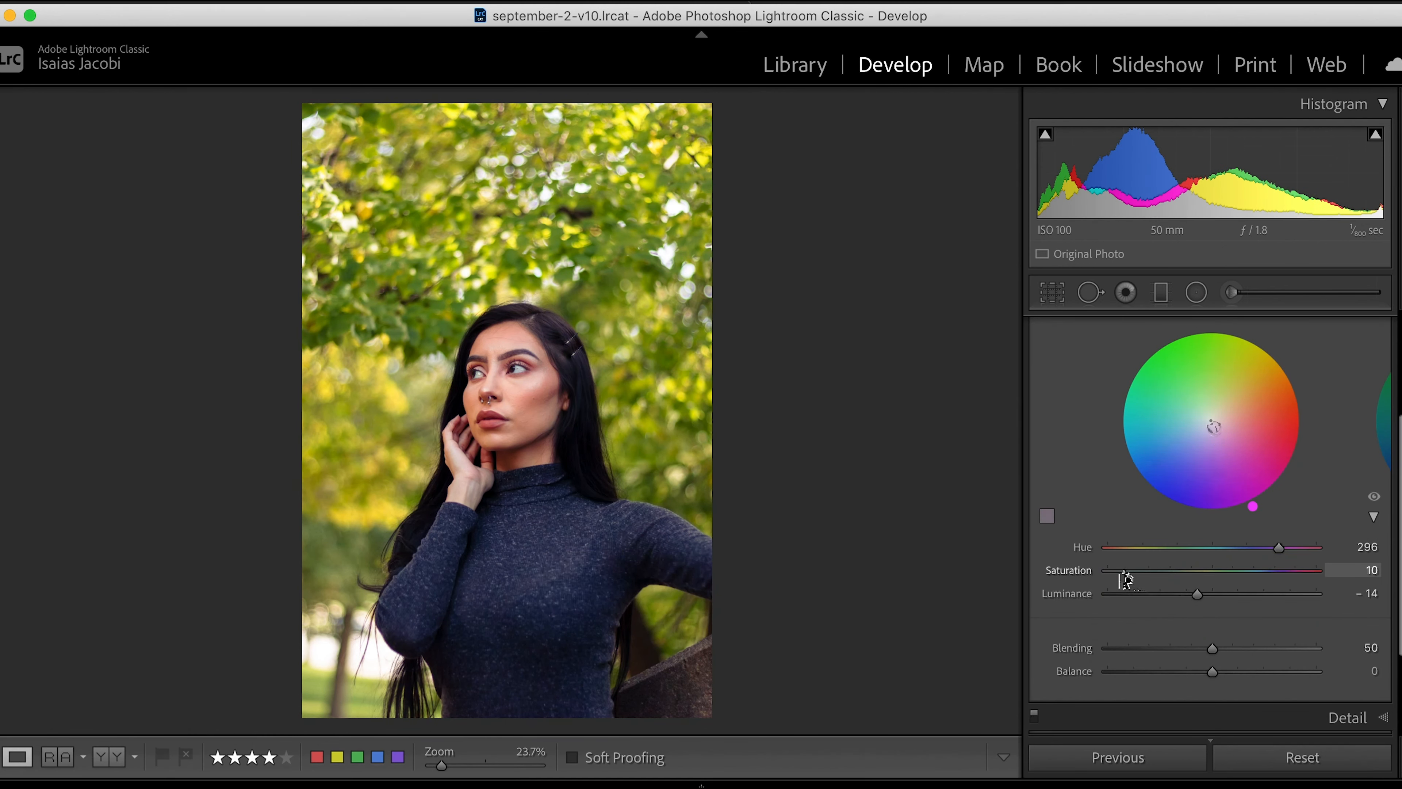
pyautogui.scroll(4, 1132, 486)
pyautogui.click(1181, 378)
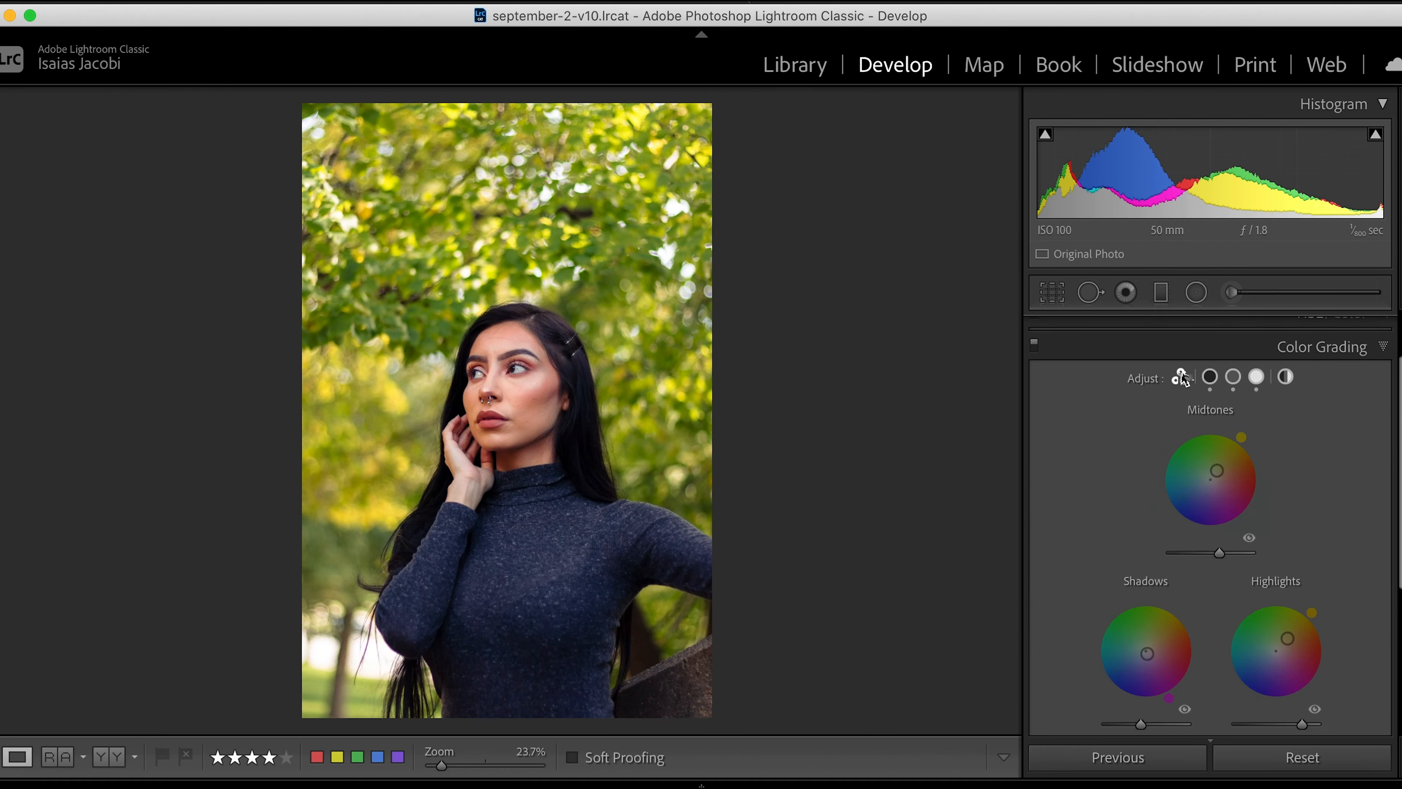
pyautogui.click(529, 399)
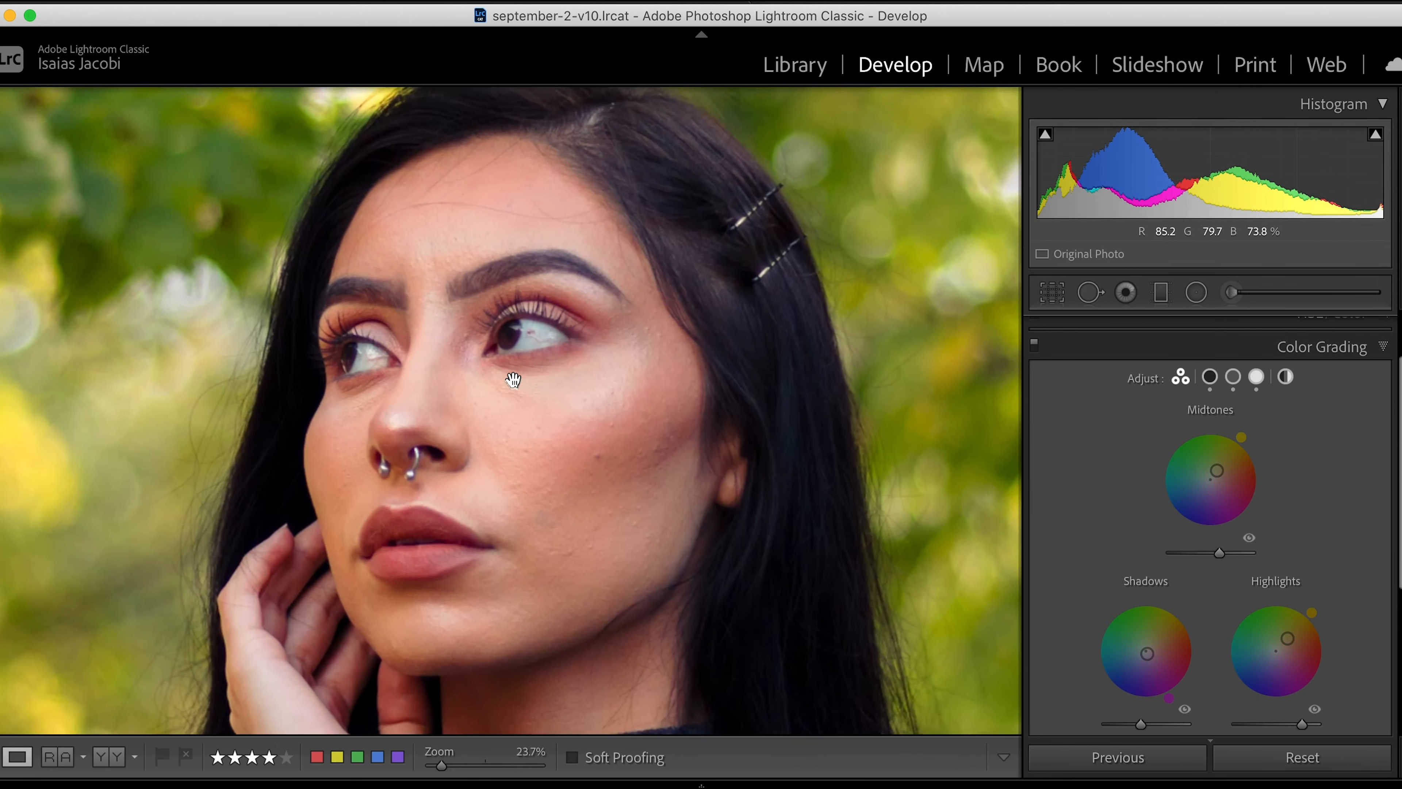
pyautogui.press('z')
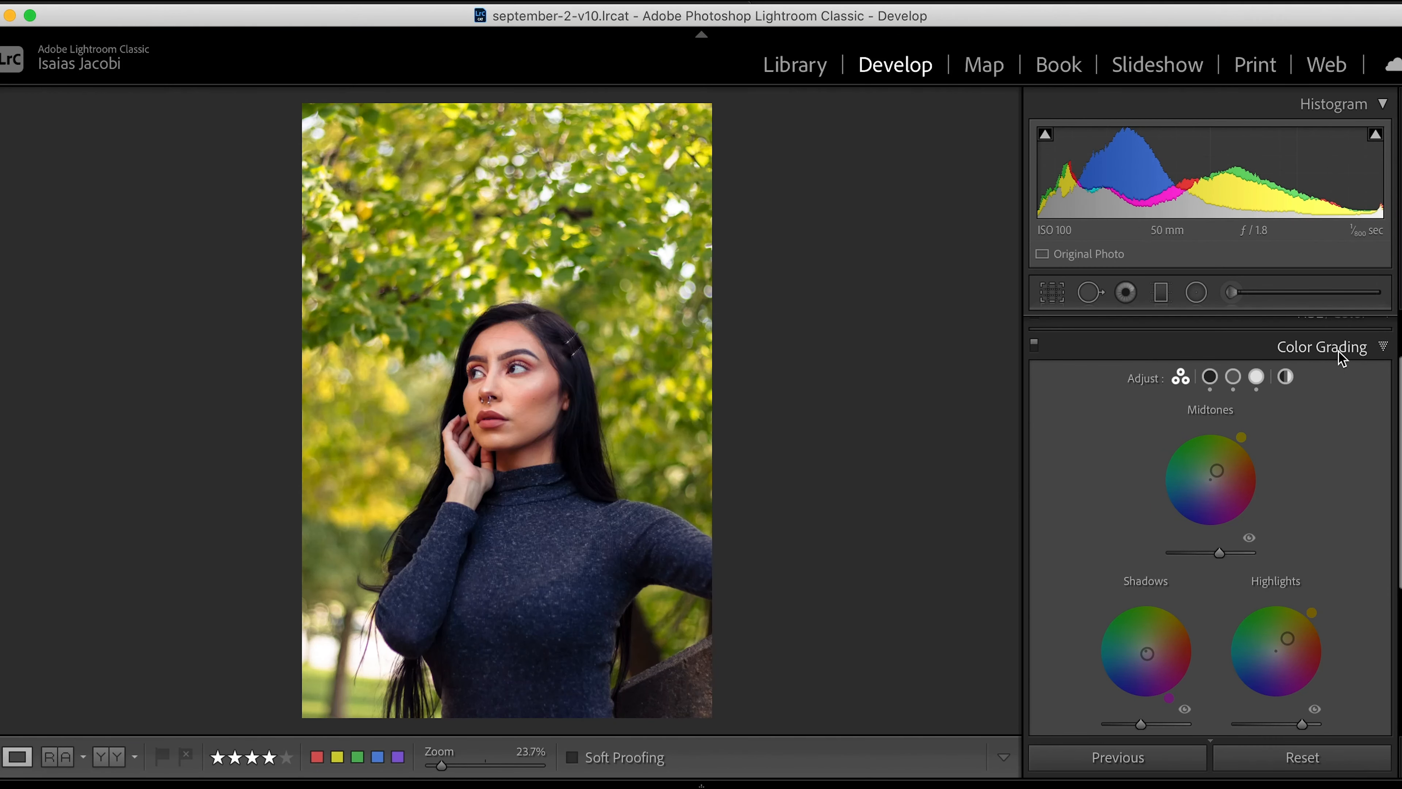